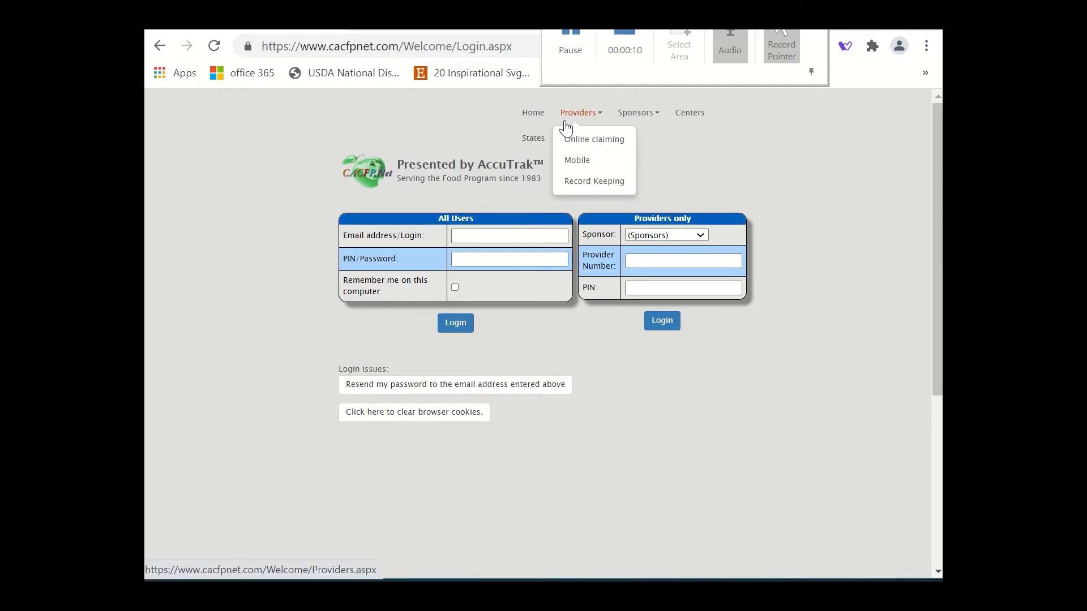
Log in as a provider of sponsor WECA with the provider number and PIN.
click(704, 236)
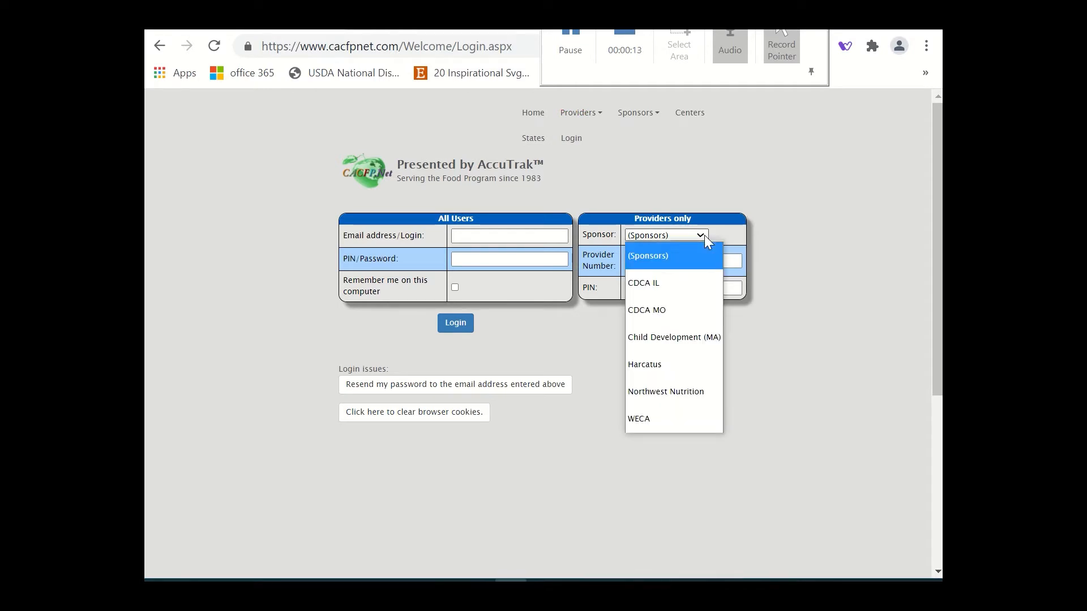
click(687, 417)
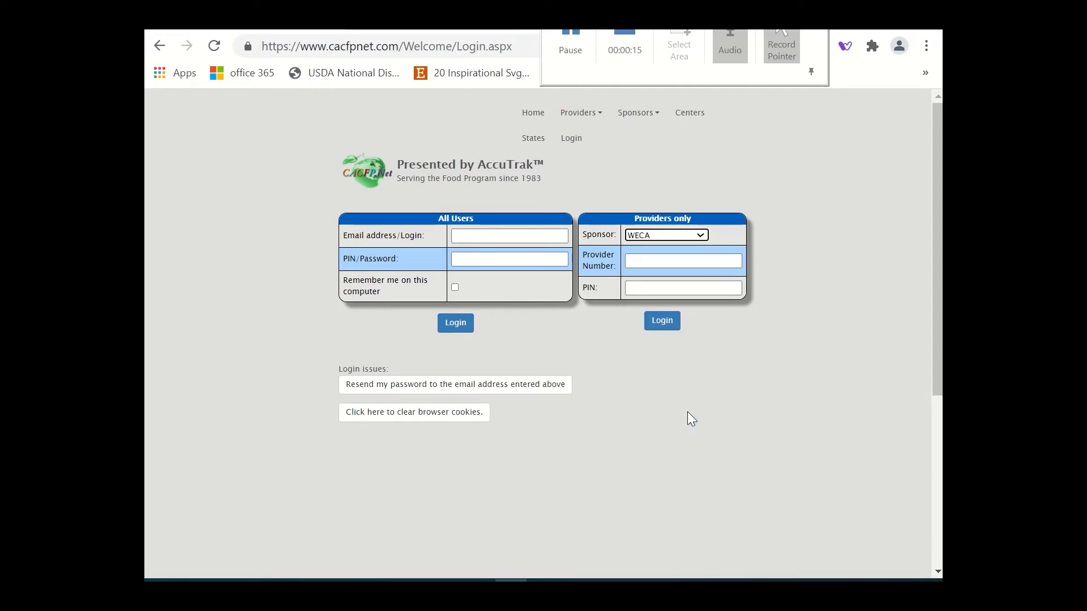
click(671, 263)
text(90)
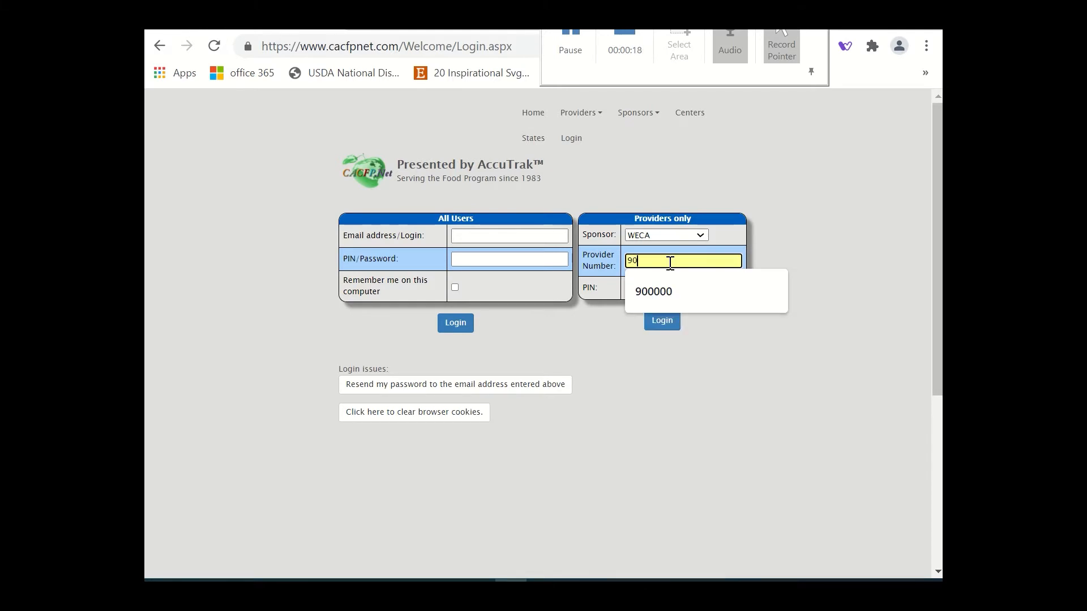
text(0000)
key(Tab)
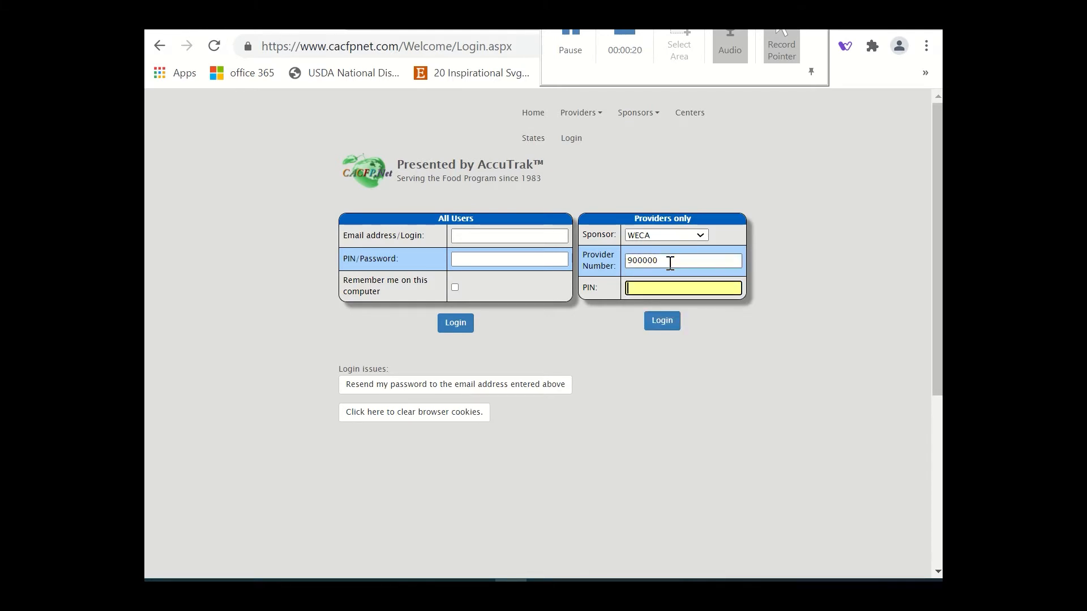
text(••••)
click(670, 329)
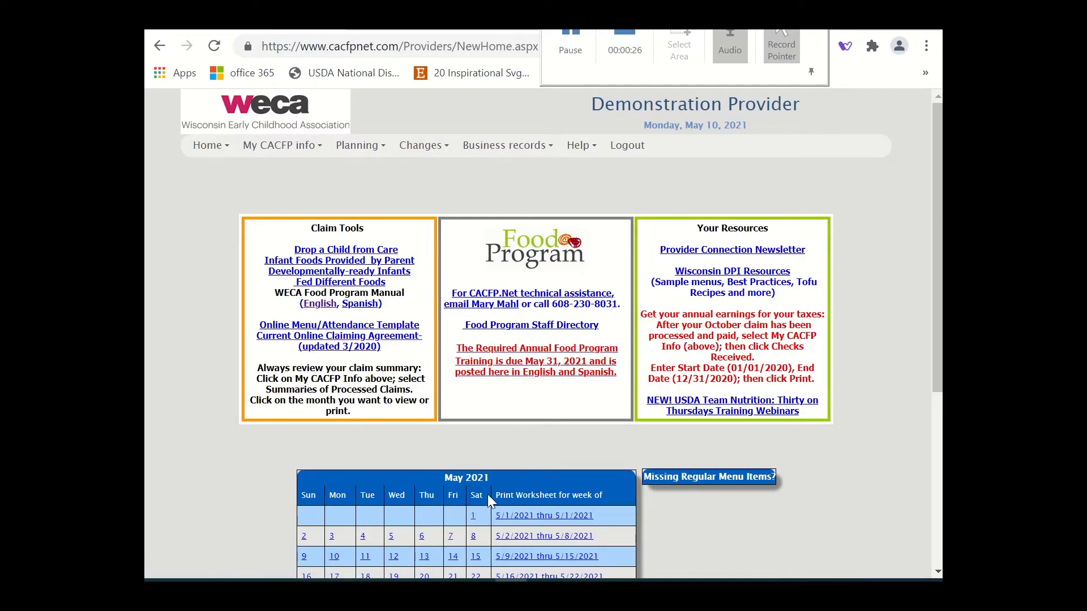
View the May 1, 2021 claim attendance, and open the child information record of the fifth listed child, who needs a signed enrollment form.
click(473, 516)
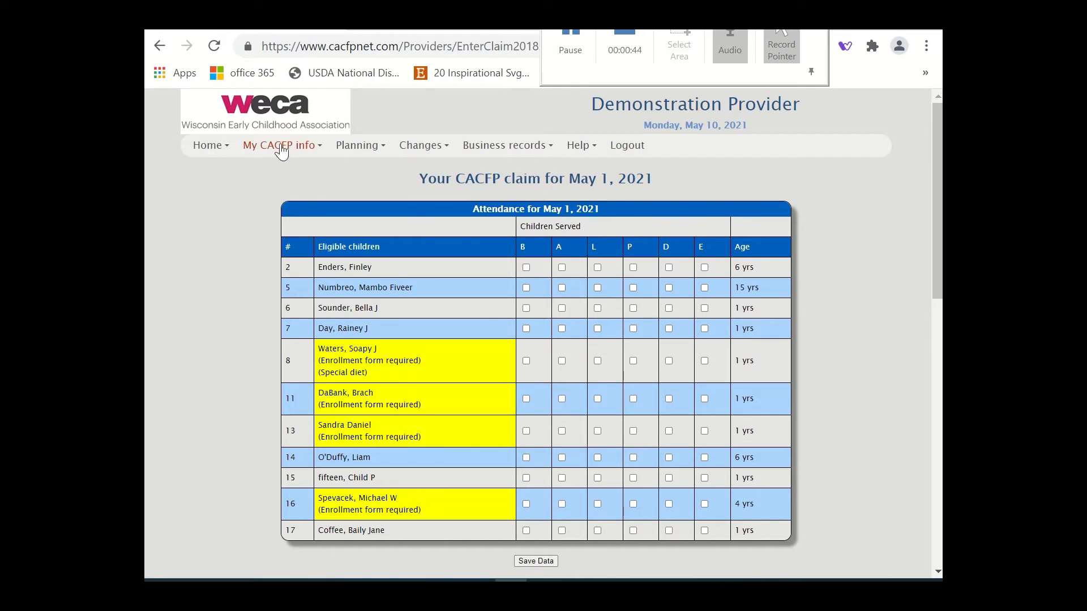
mouse_move(280, 146)
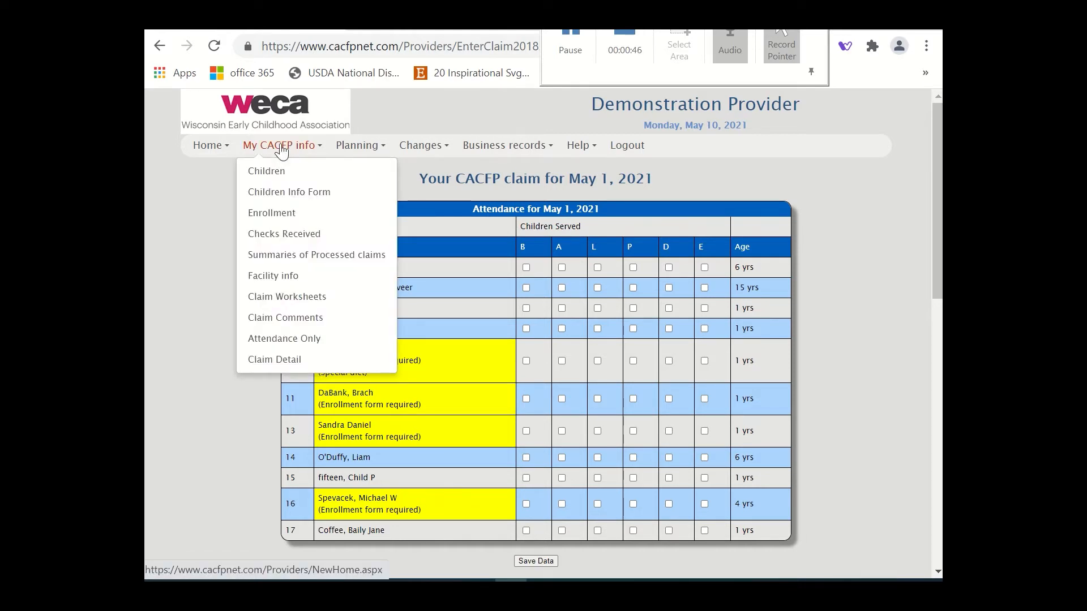
click(274, 178)
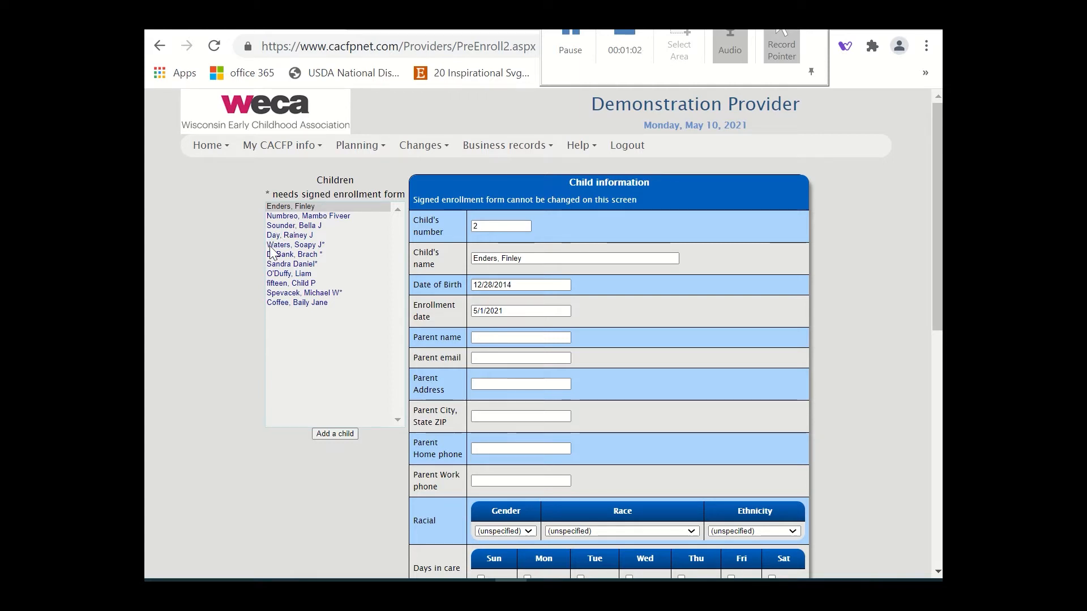
click(309, 247)
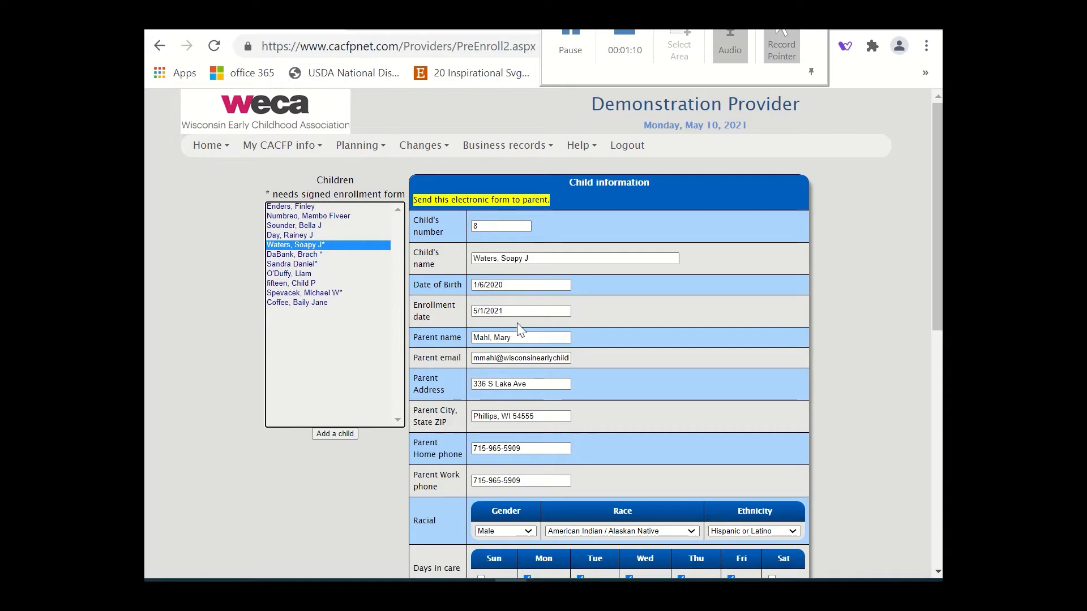
Replace the first name in the child's parent name with the other parent's first name.
click(524, 341)
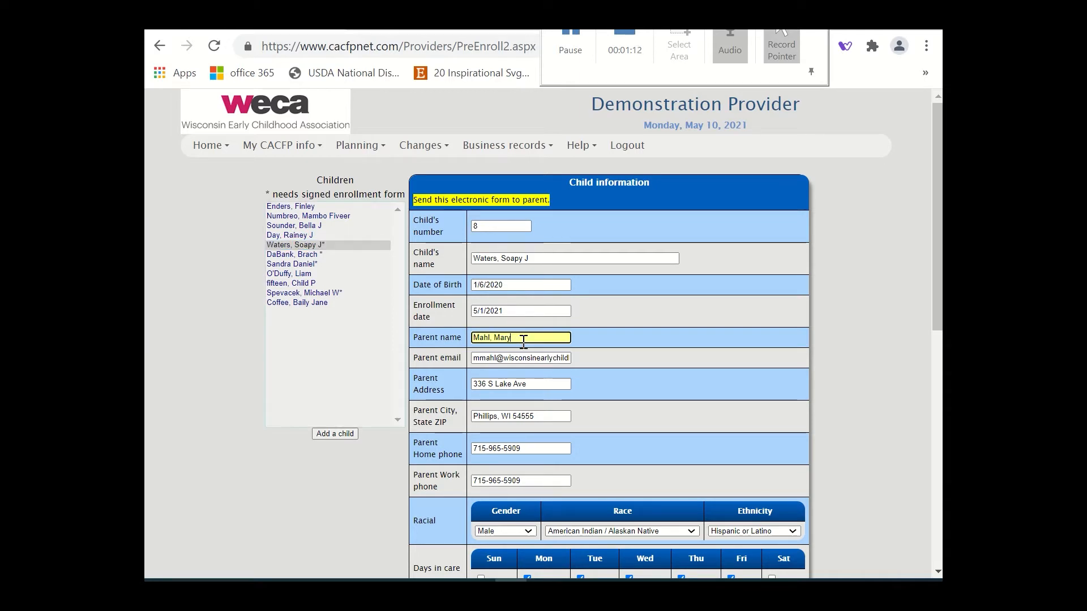
key(BackSpace)
key(BackSpace)
key(BackSpace)
key(BackSpace)
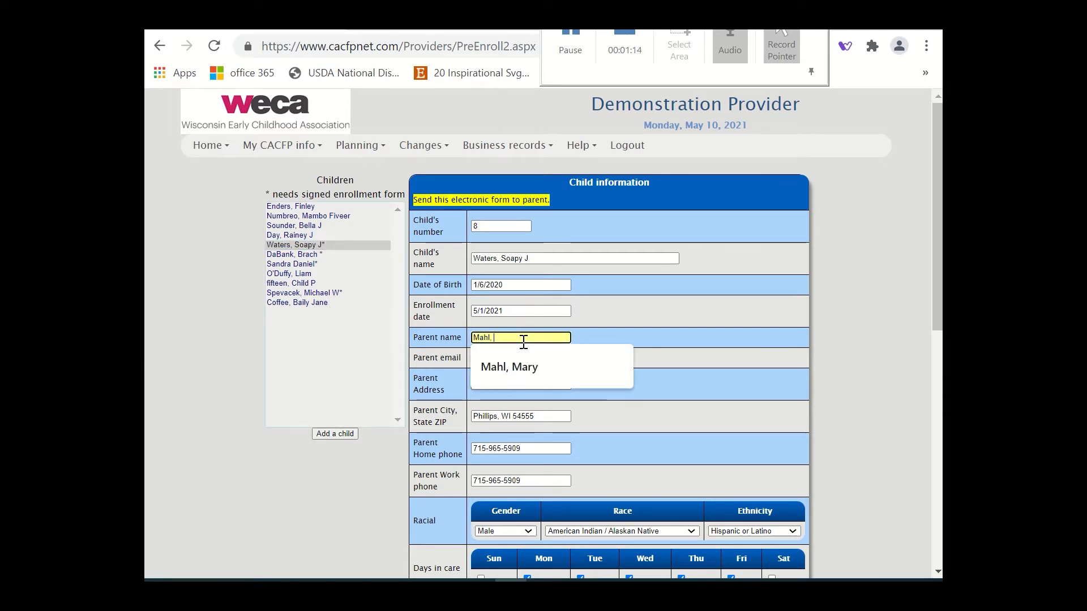
text(Ste)
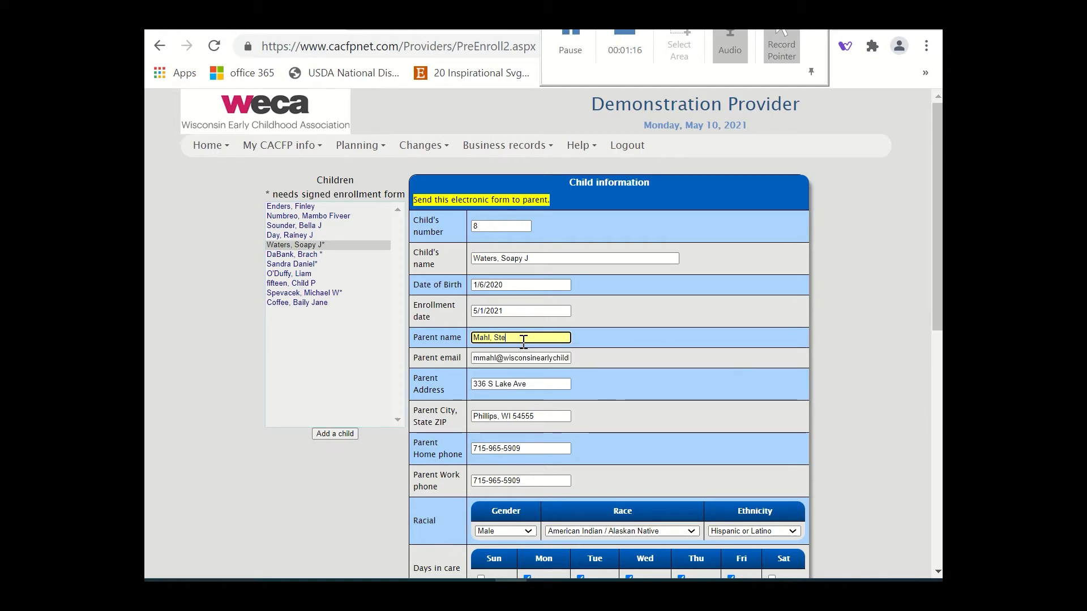
text(phan)
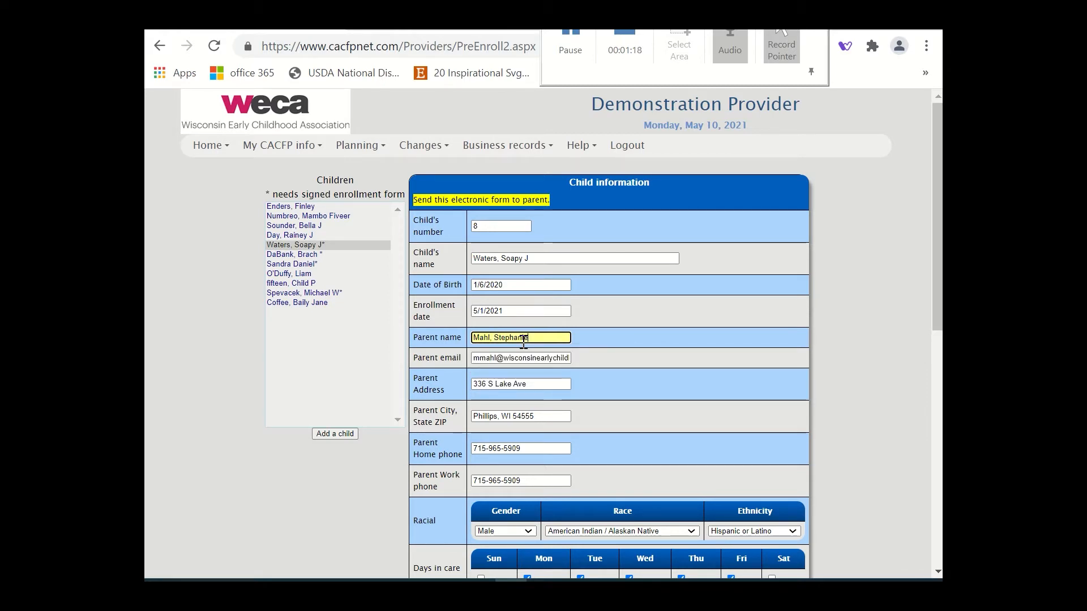
text(ie)
Fill in the parent's complete email address.
click(511, 363)
click(518, 361)
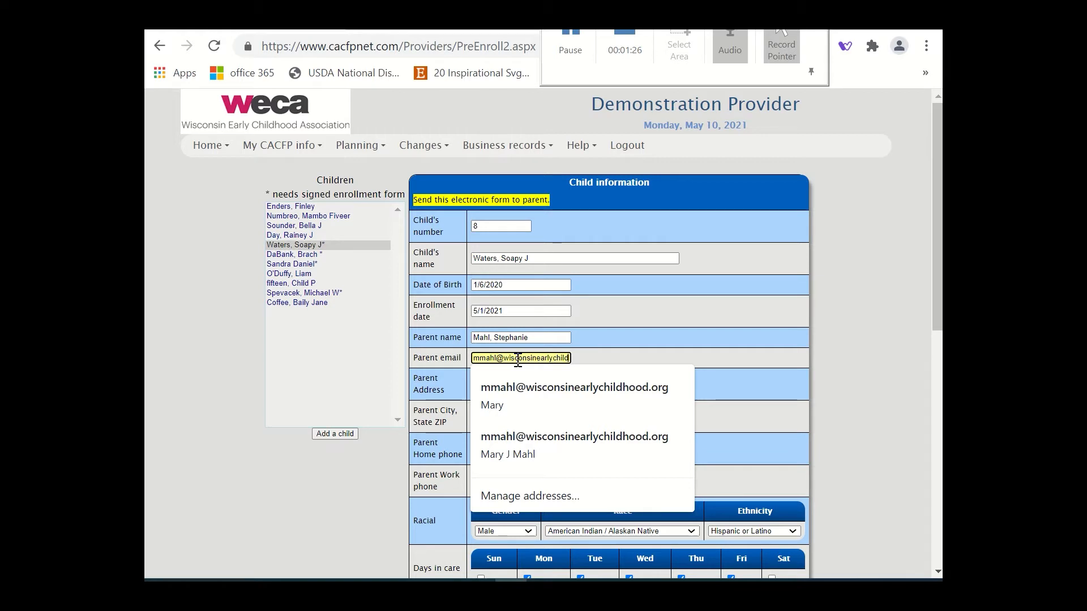
text(hood.org)
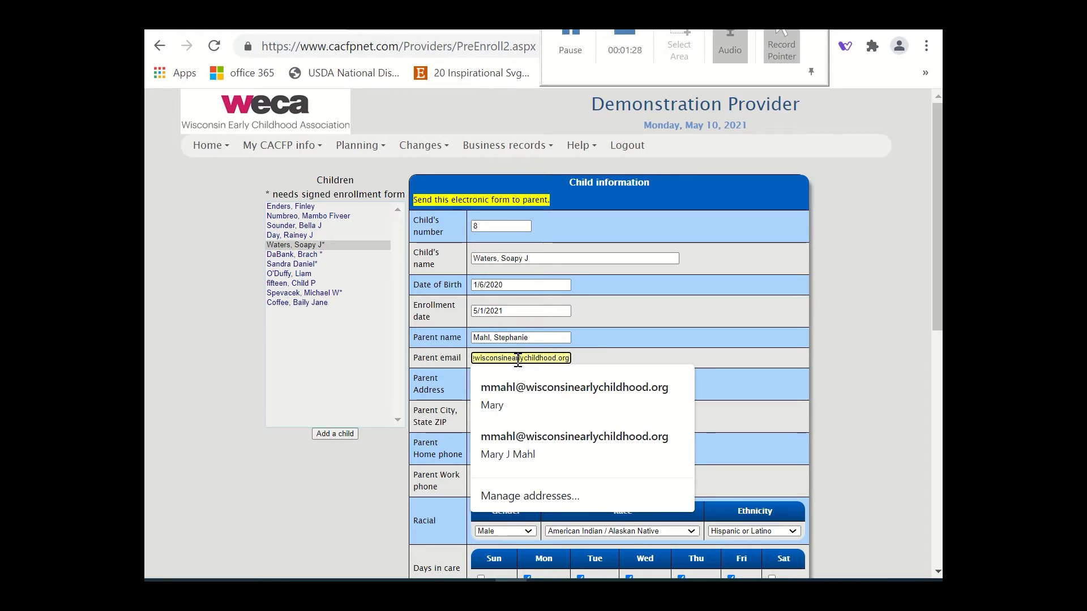
key(Down)
key(Return)
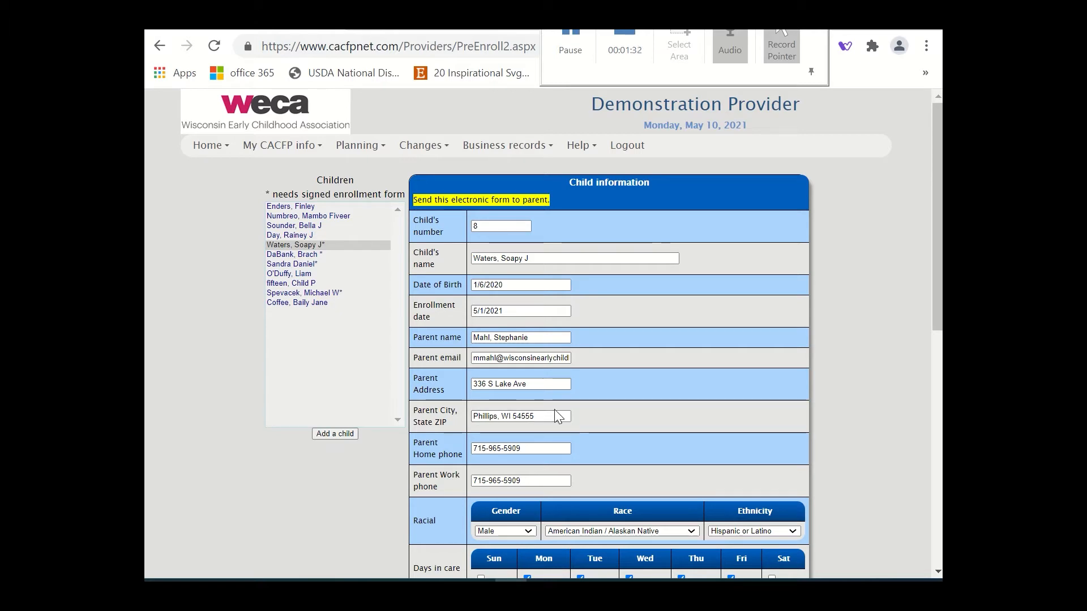
Choose Male as gender, American Indian / Alaskan Native as race and Hispanic or Latino as ethnicity for the child.
scroll(555, 409, down, 3)
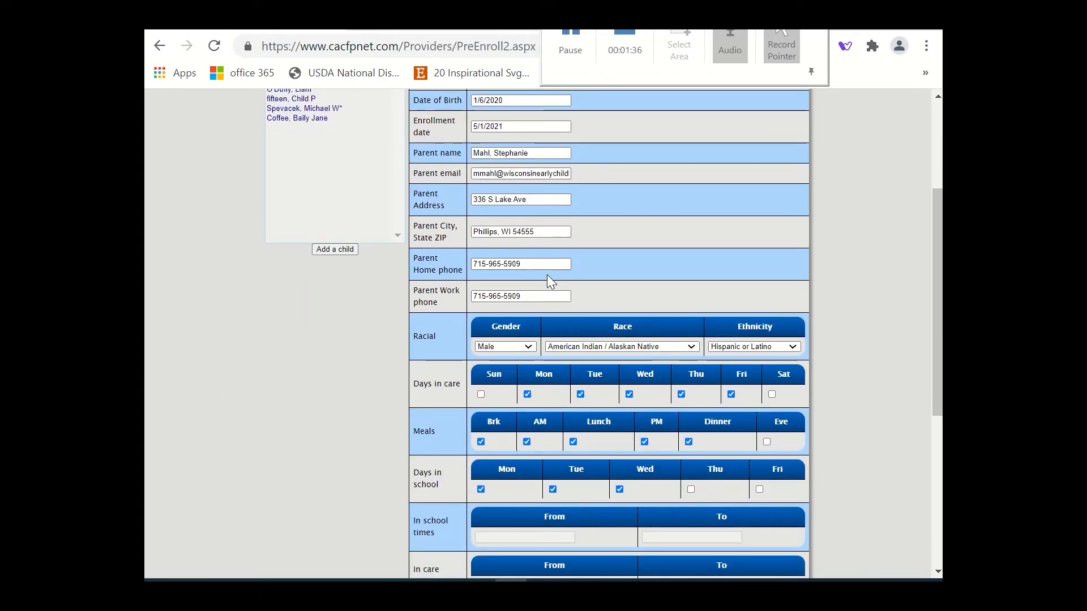
click(529, 347)
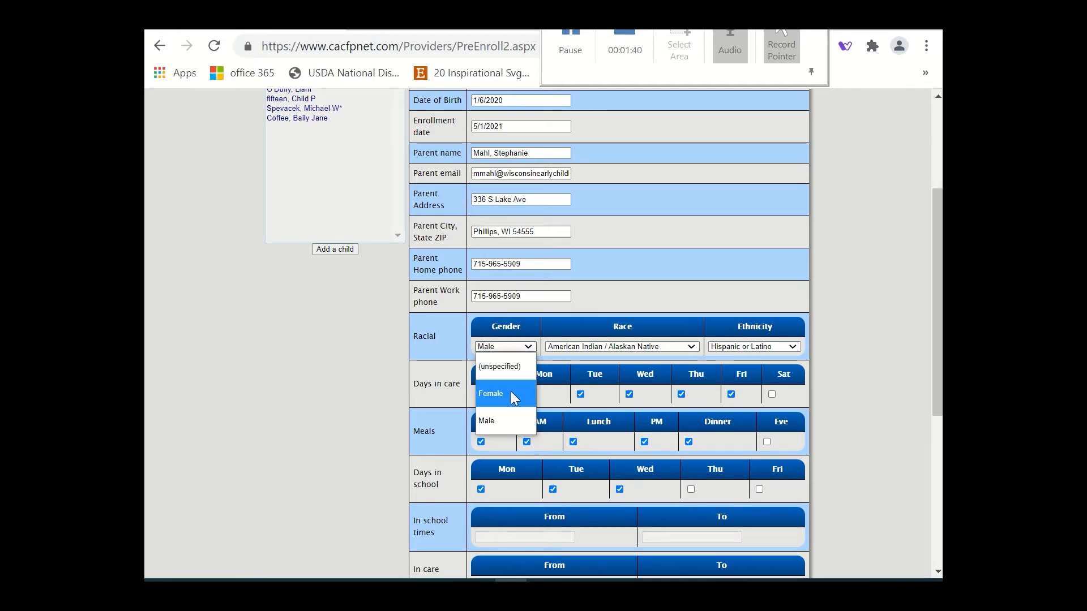
click(504, 427)
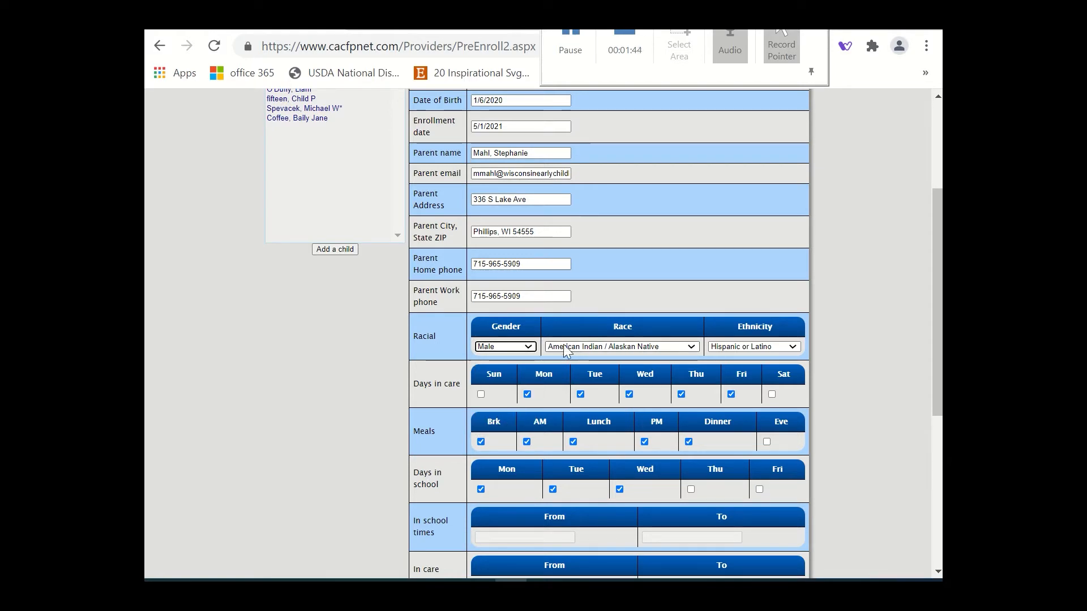
click(691, 347)
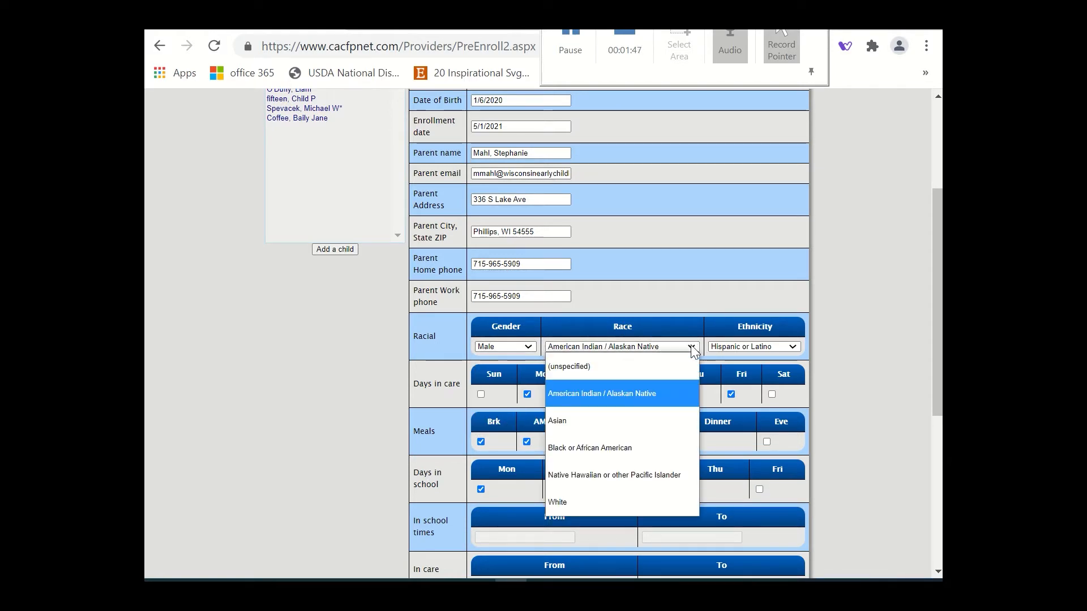
click(663, 399)
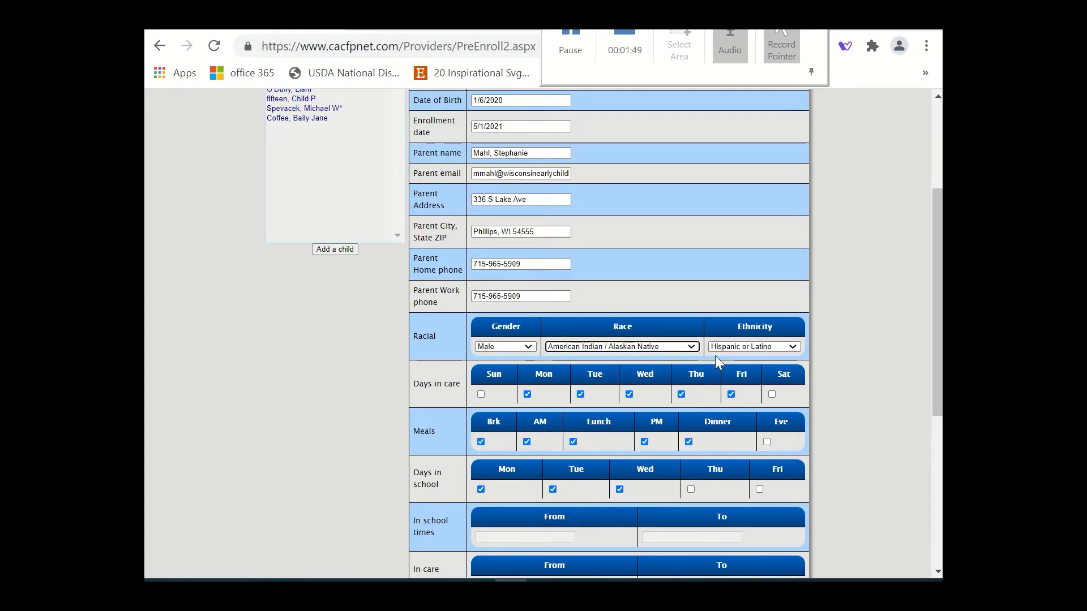
click(793, 347)
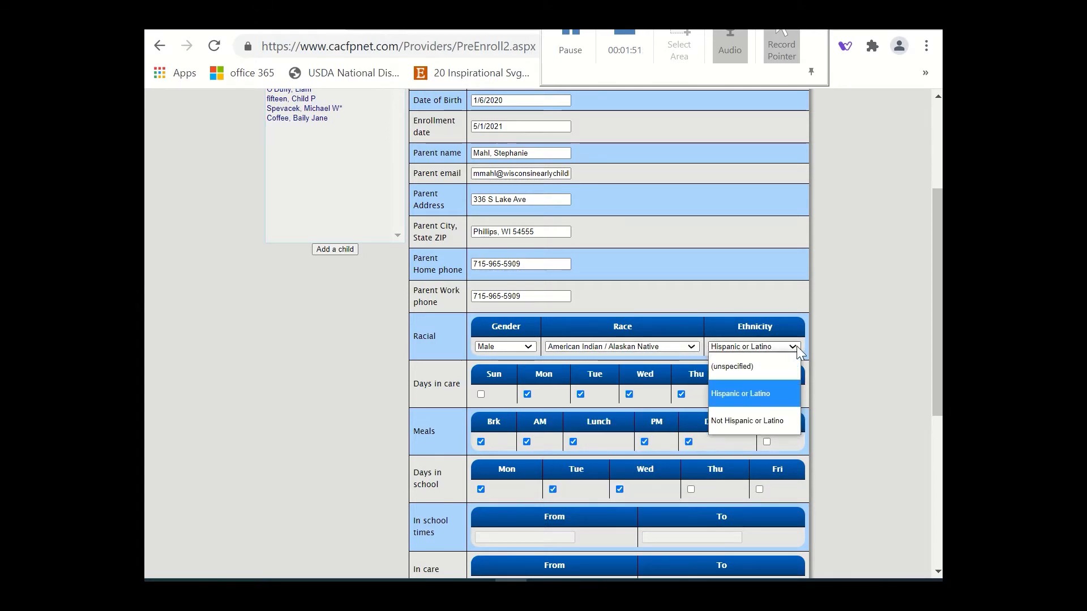
click(763, 388)
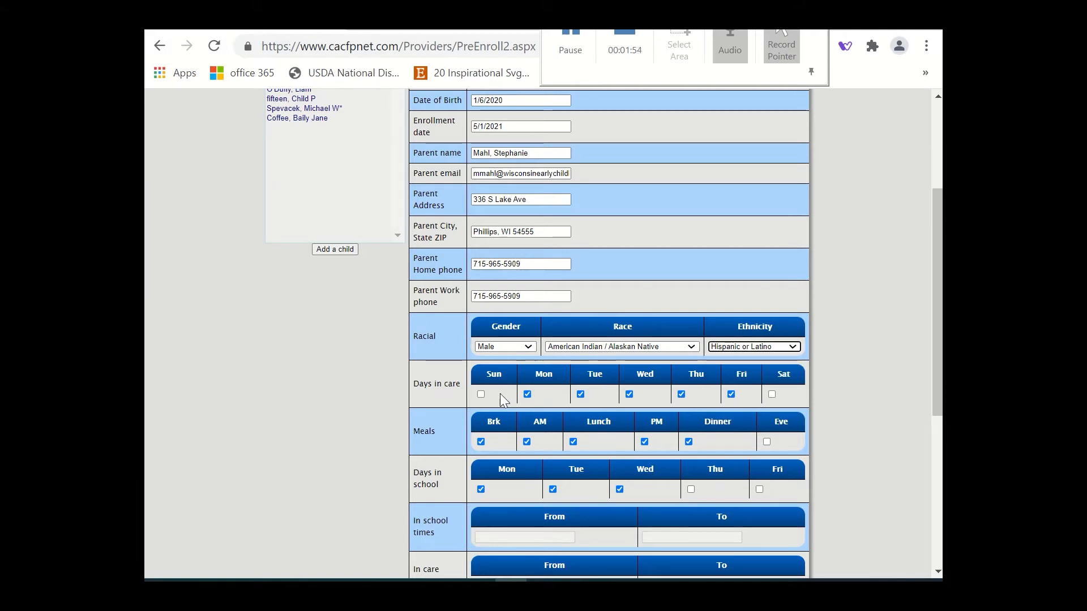
Remove Monday and Tuesday from the child's days in care and Dinner from the meals.
click(527, 394)
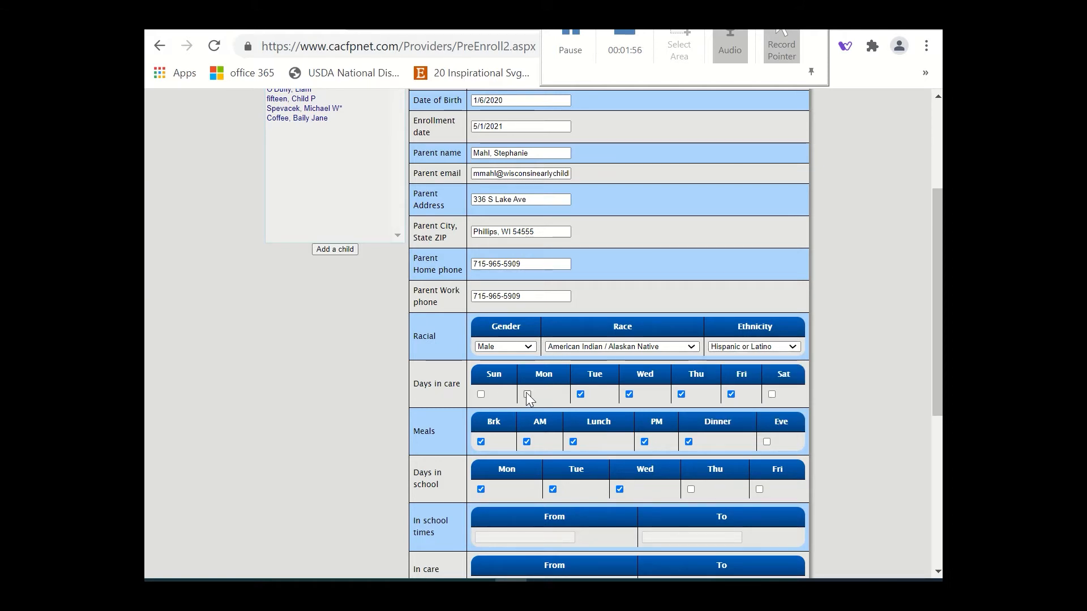
click(581, 394)
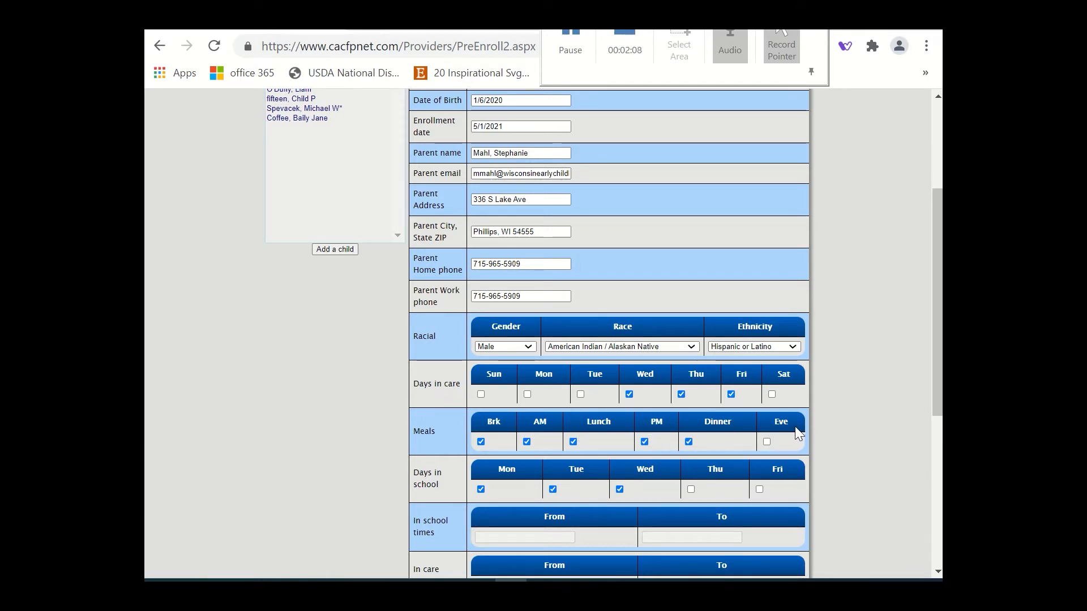
click(687, 441)
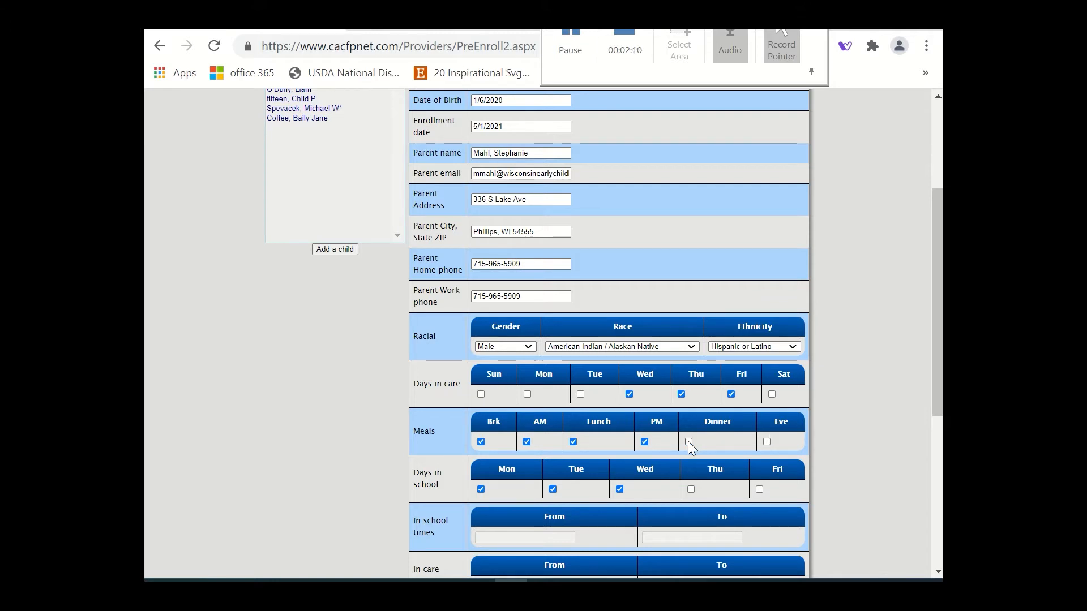
Mark the child as having a formula agreement and clear the special diet option.
scroll(688, 441, down, 2)
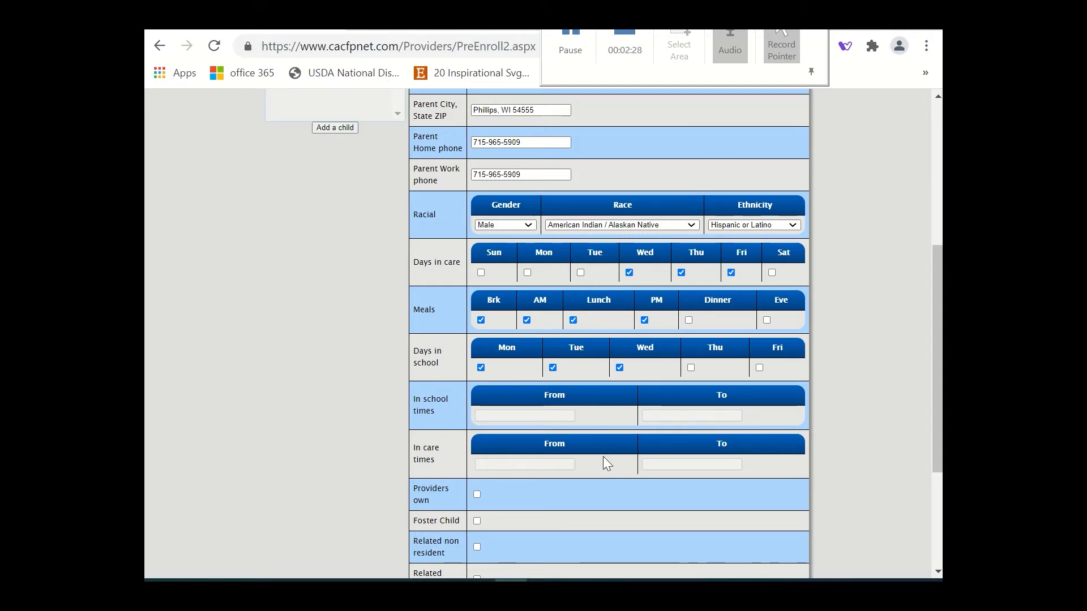
scroll(603, 456, down, 4)
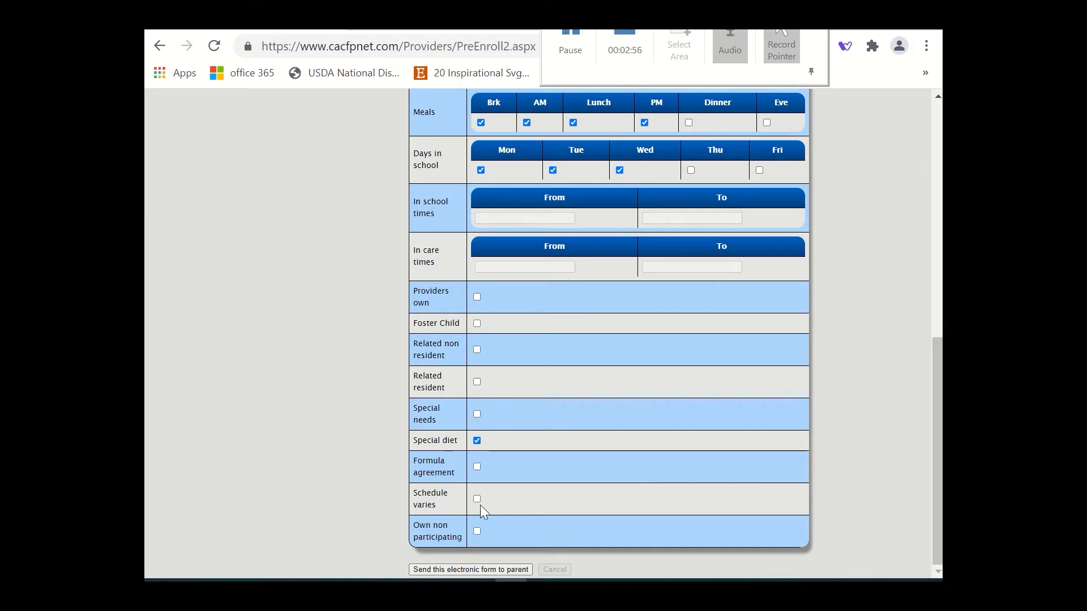
click(476, 464)
click(477, 440)
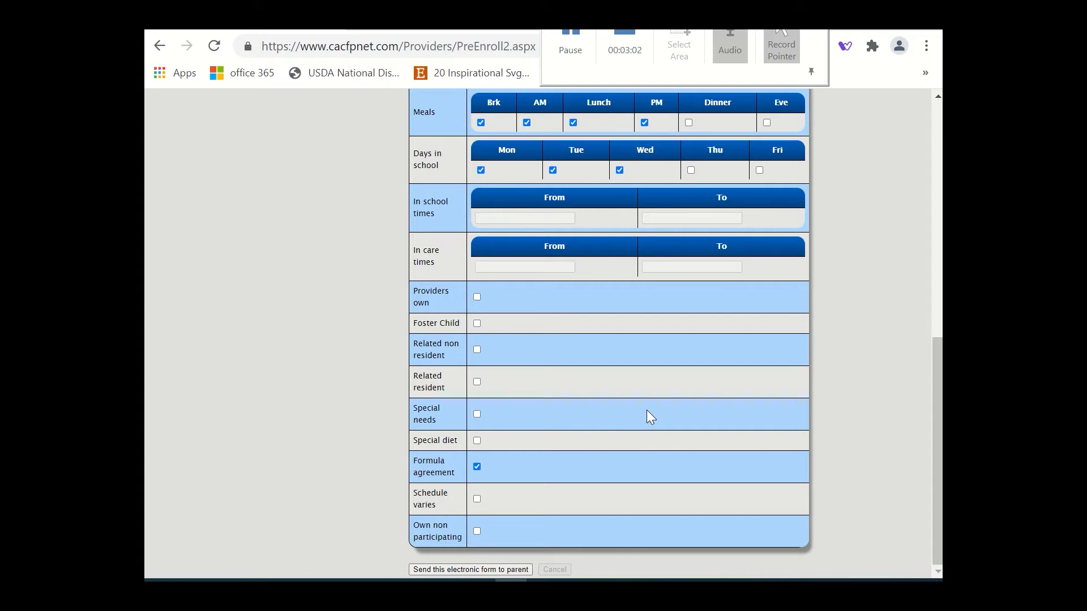
Review the completed child information and send the electronic form to the parent.
scroll(647, 411, up, 5)
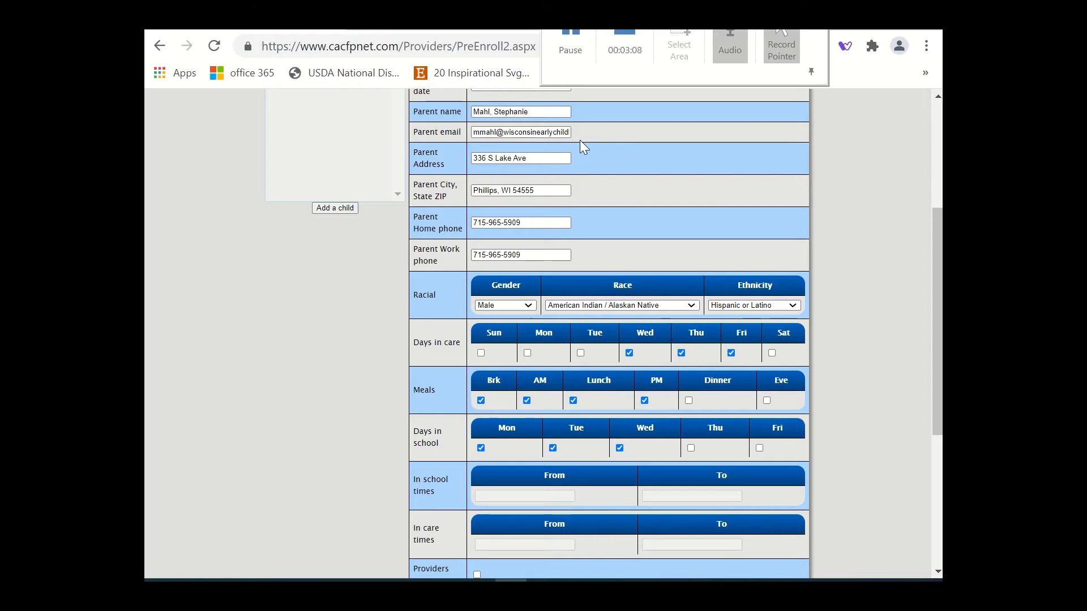
scroll(580, 140, down, 5)
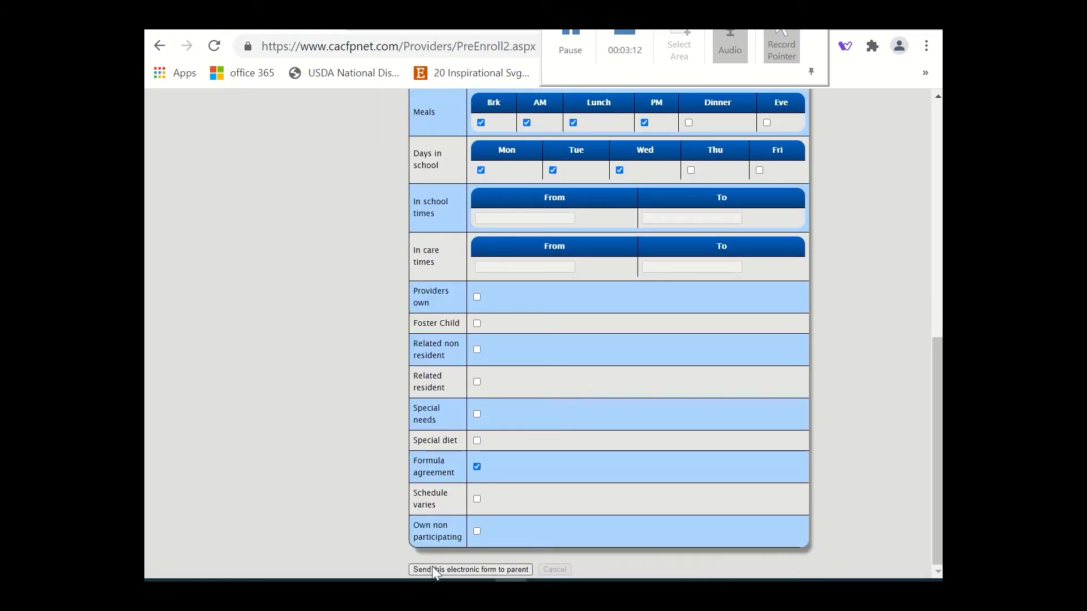
click(465, 570)
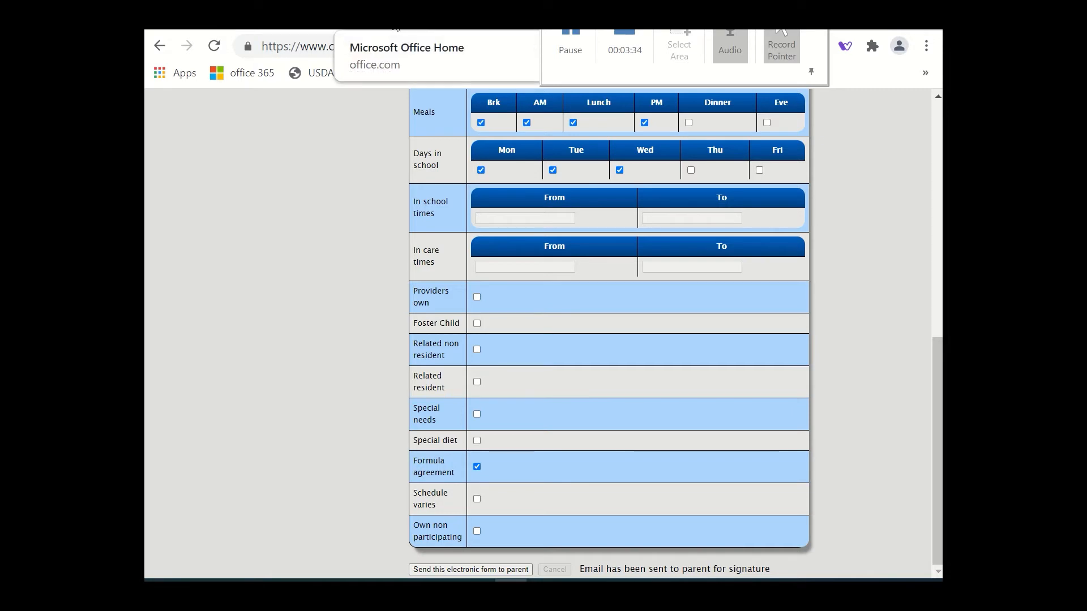
Switch to Outlook and open the enrollment link in the System Administrator's signature request email.
click(243, 73)
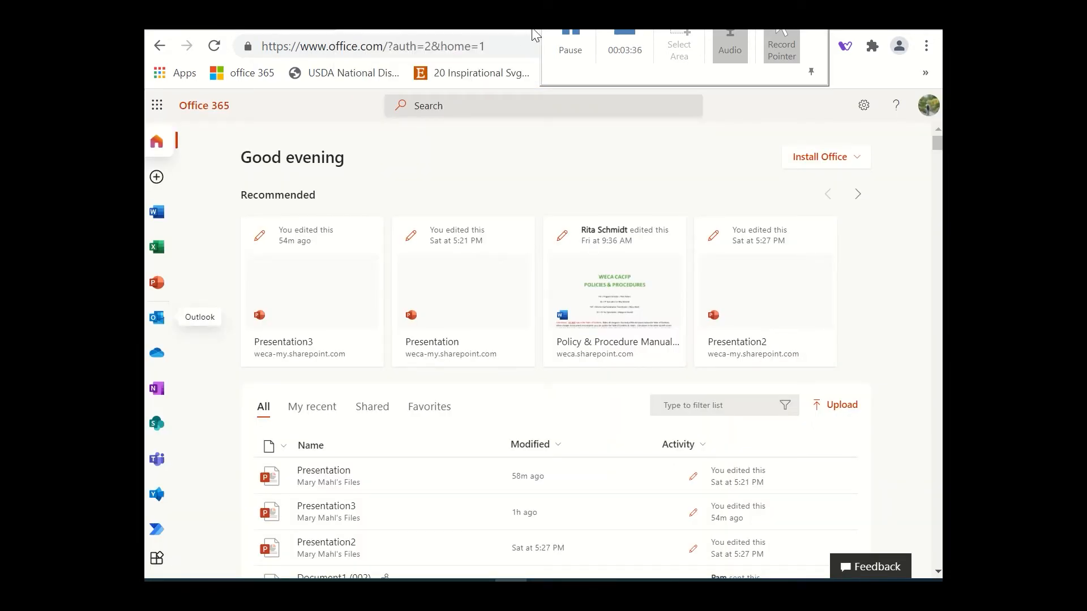
click(569, 35)
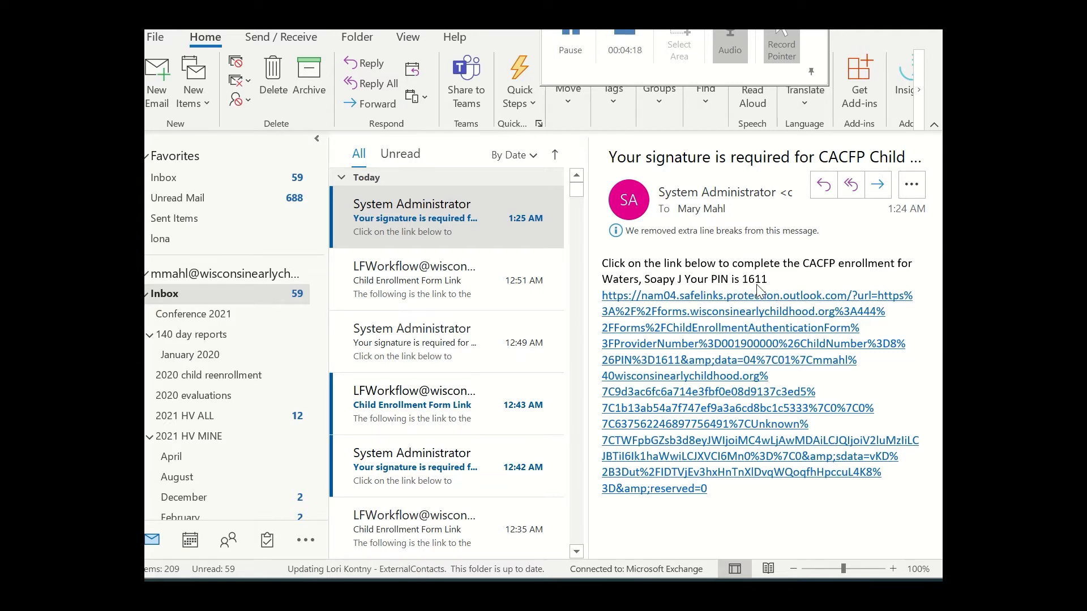
click(705, 336)
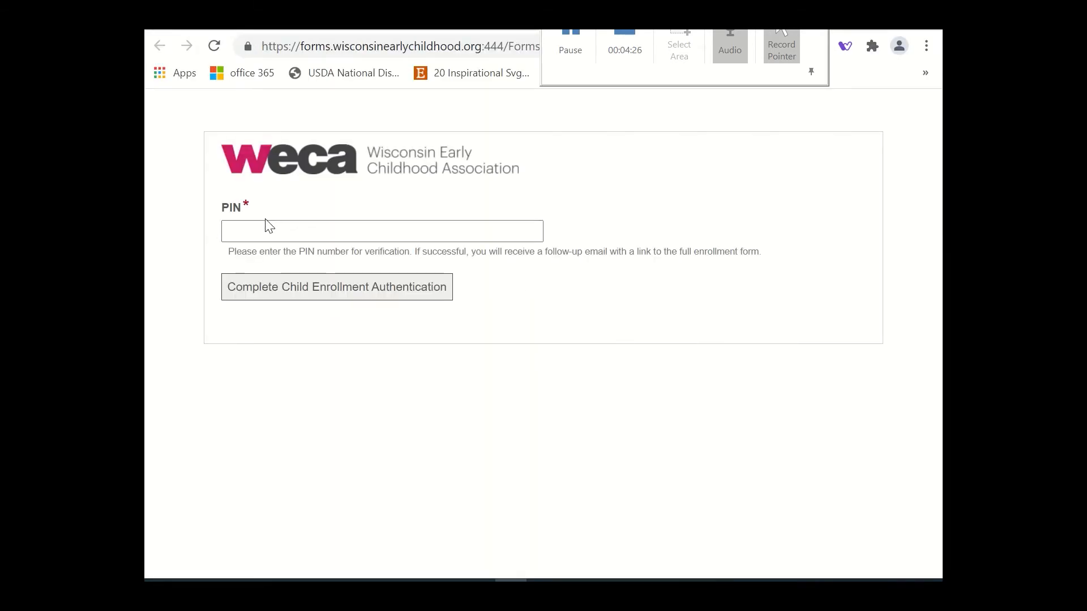
Enter the verification PIN and submit the child enrollment authentication.
click(251, 231)
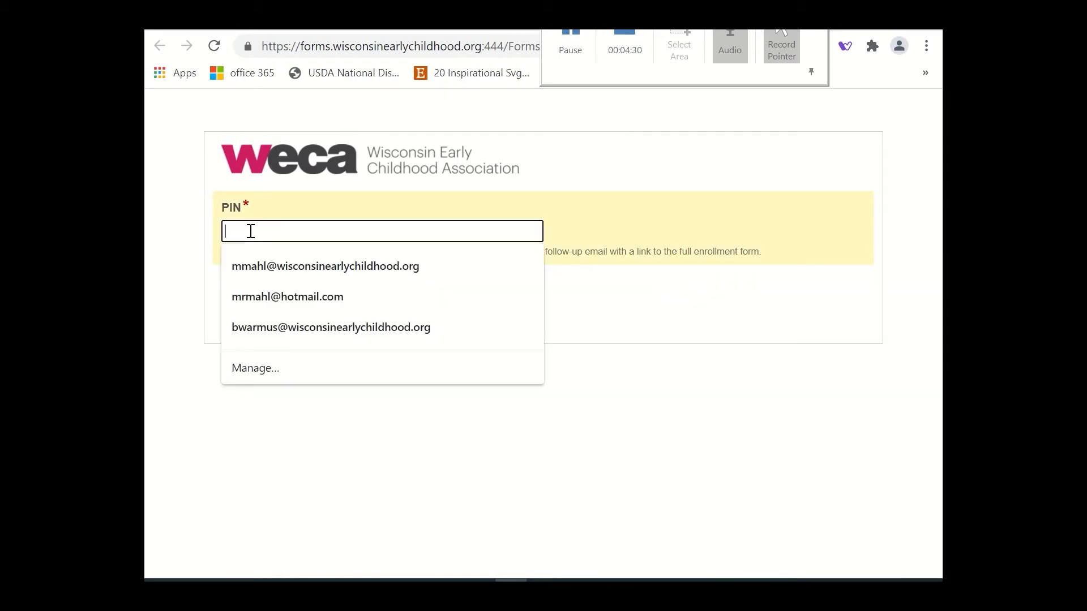
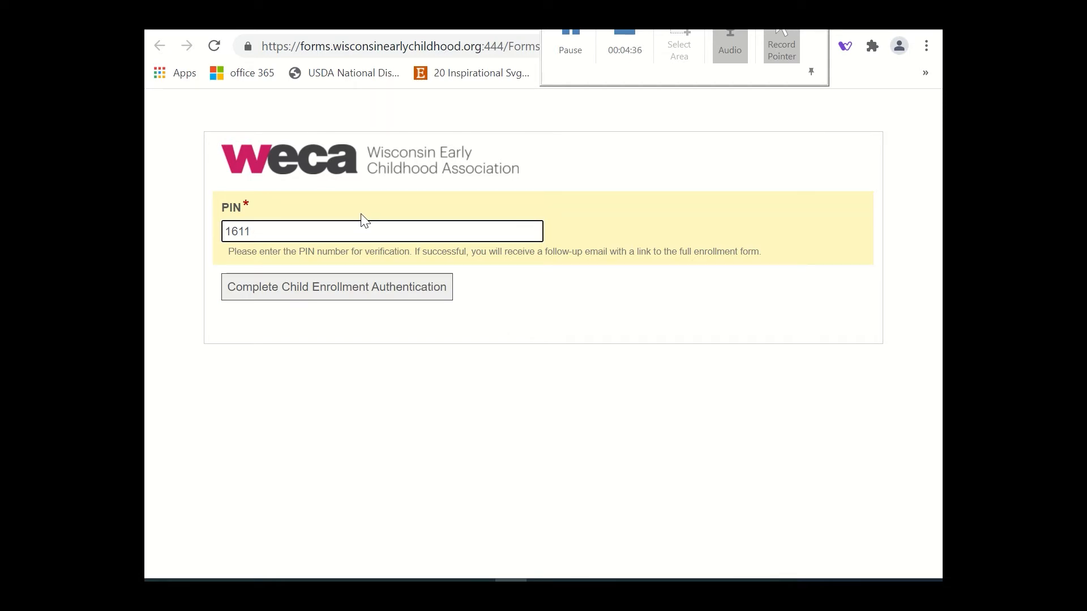
click(283, 301)
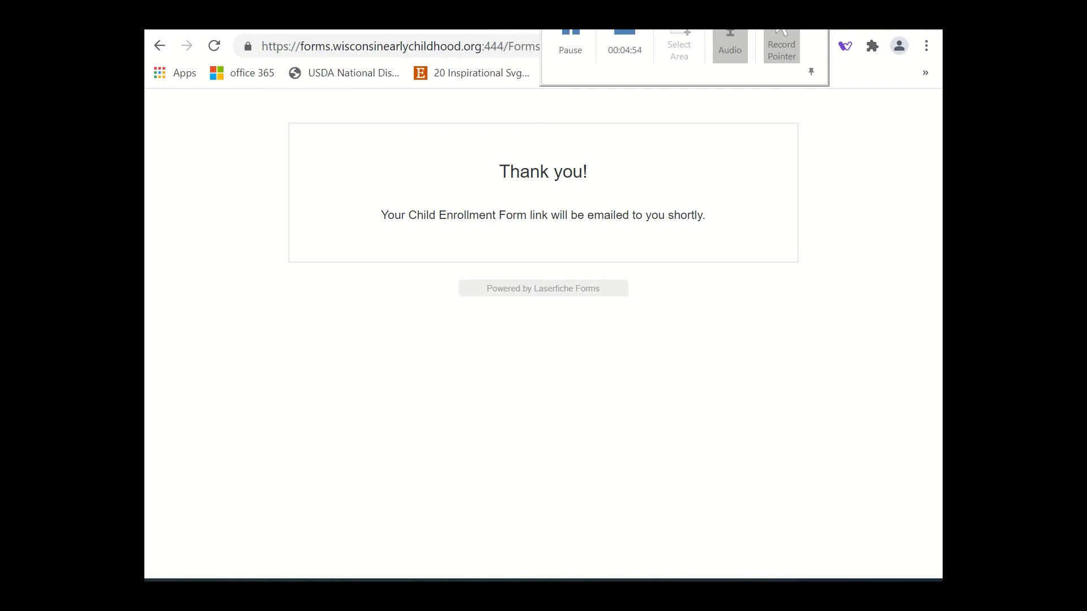
Switch to Outlook and open the full form's URL from the newest Child Enrollment Form Link email.
click(517, 26)
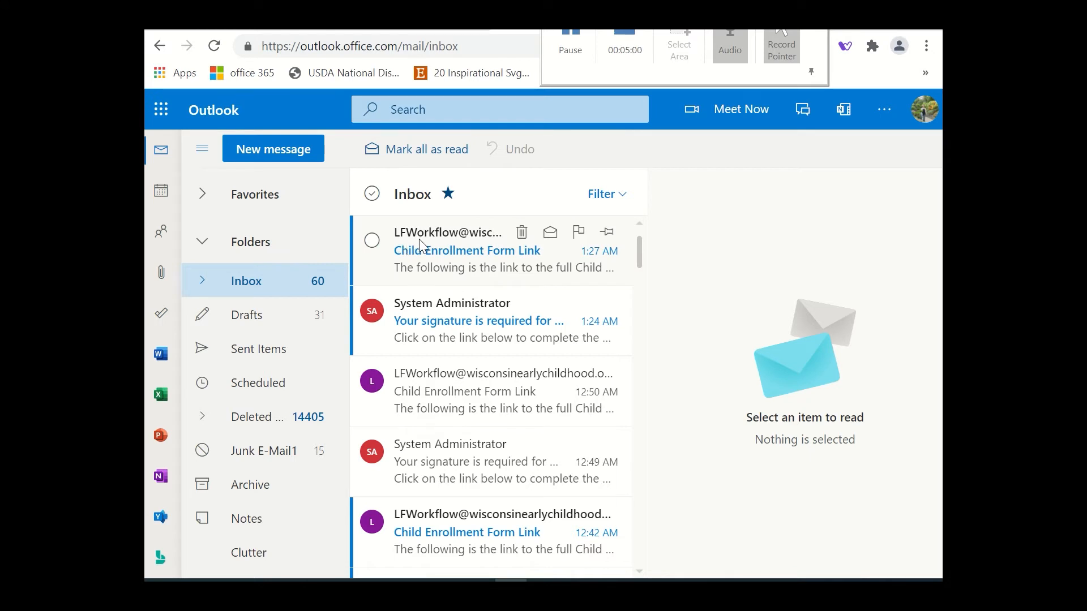
click(459, 235)
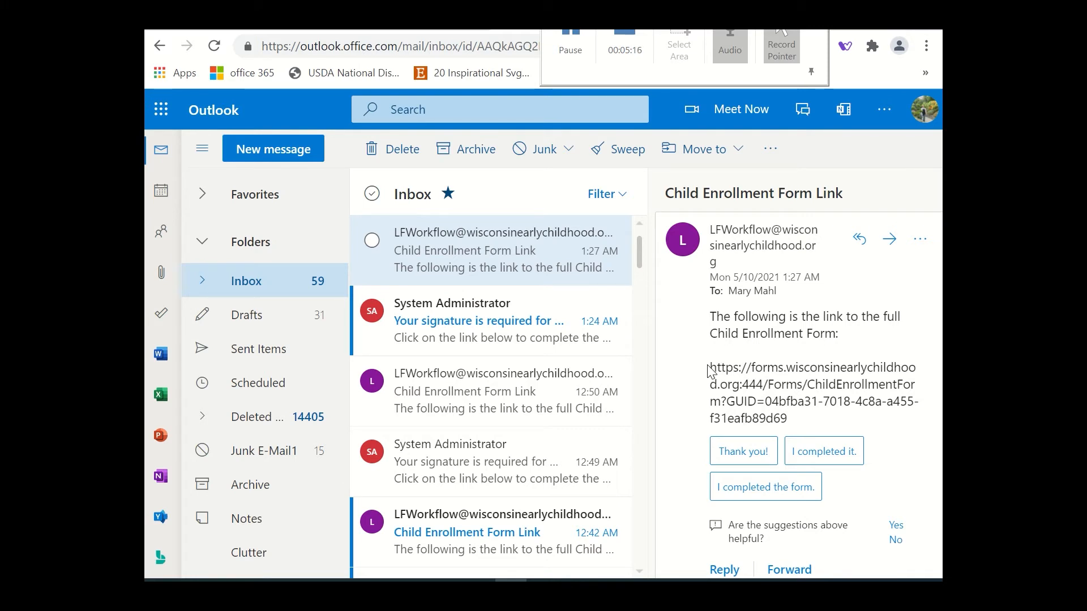
drag(712, 367, 872, 419)
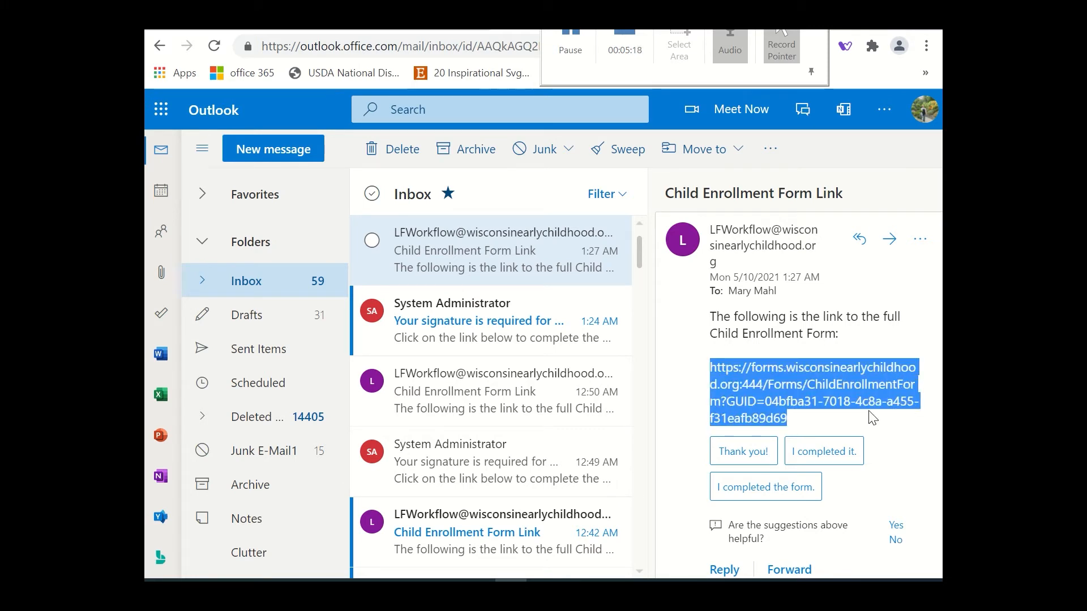
right_click(787, 389)
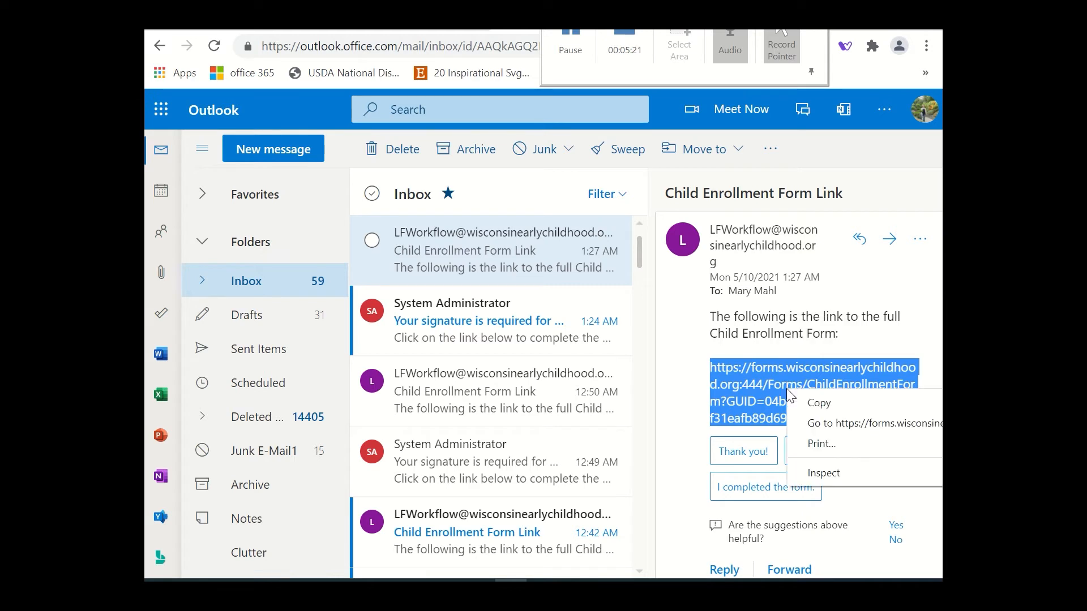
click(830, 426)
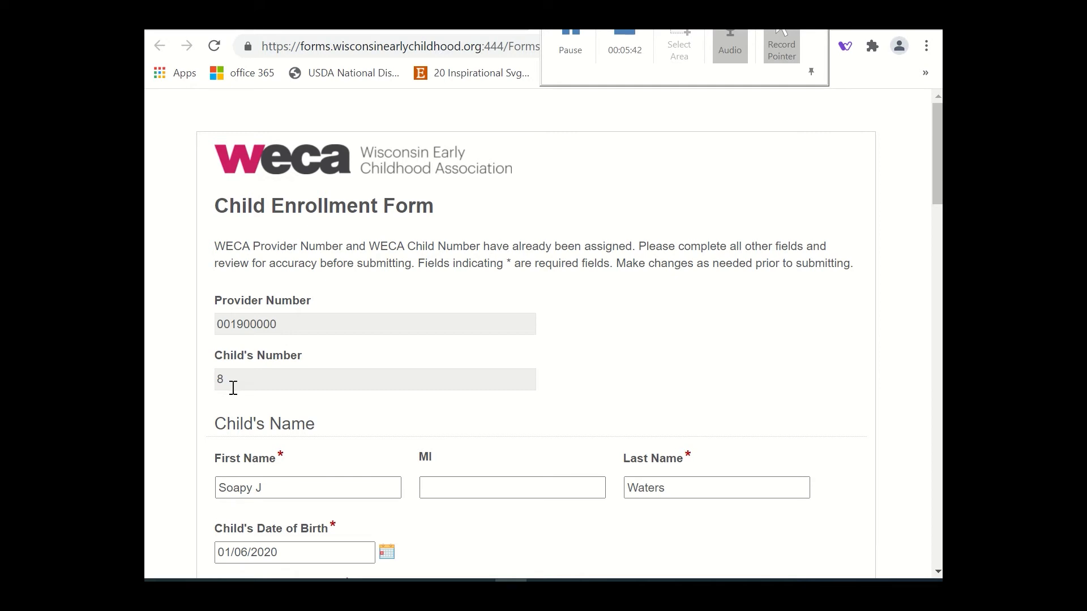
Remove the middle initial from the child's first name and enter it in the MI field.
scroll(239, 386, down, 5)
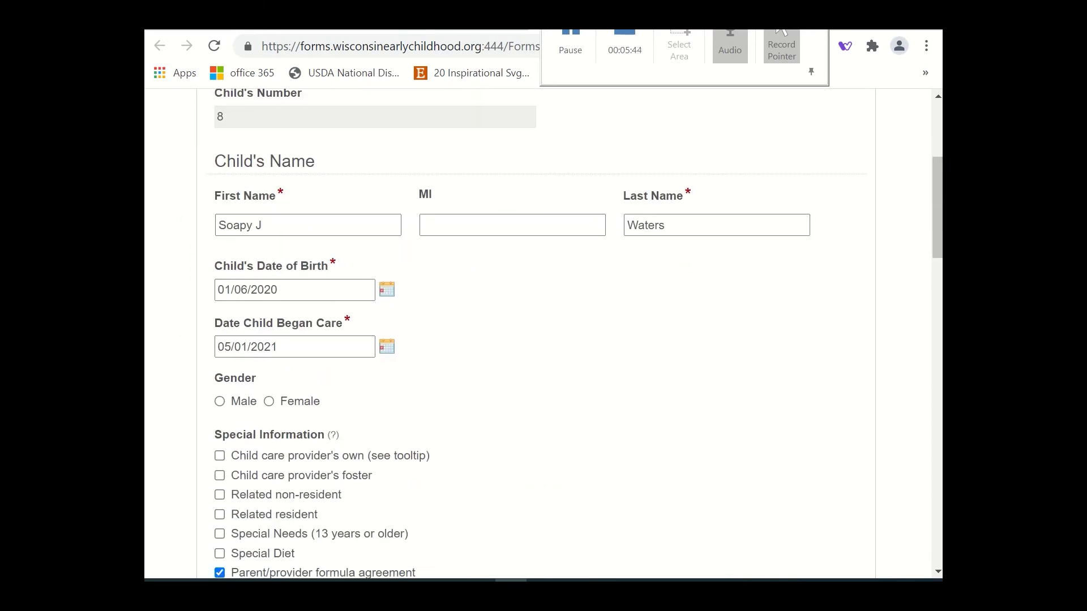
click(277, 224)
key(BackSpace)
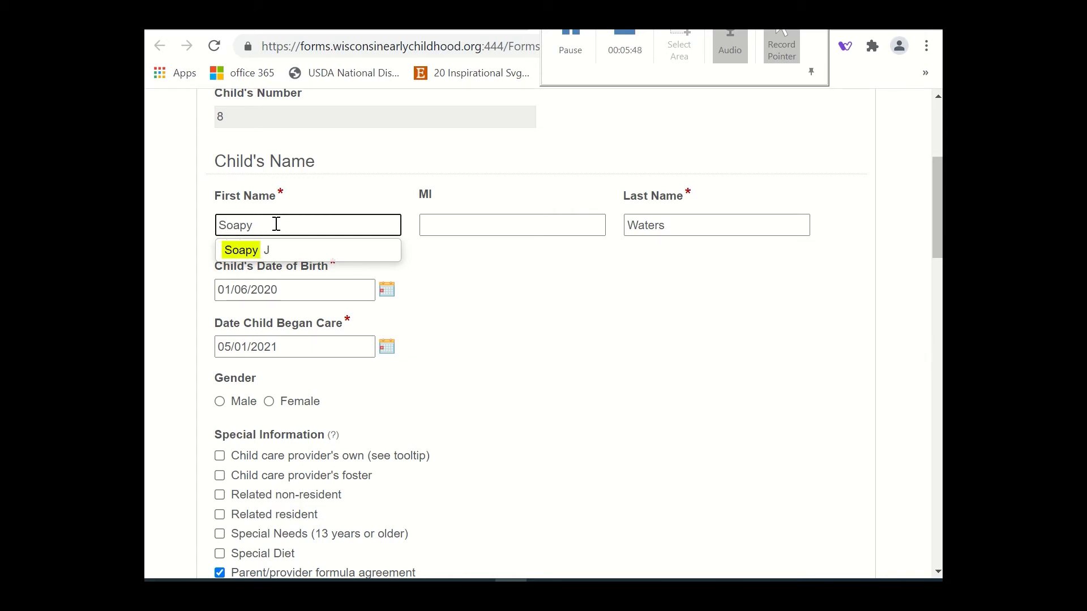
click(453, 224)
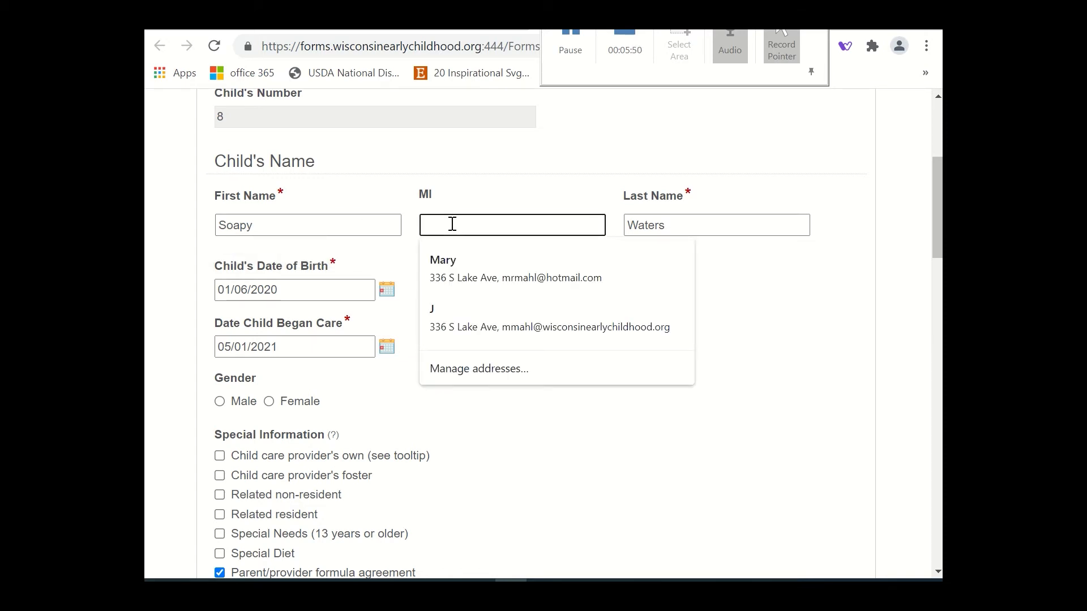
text(J)
click(711, 289)
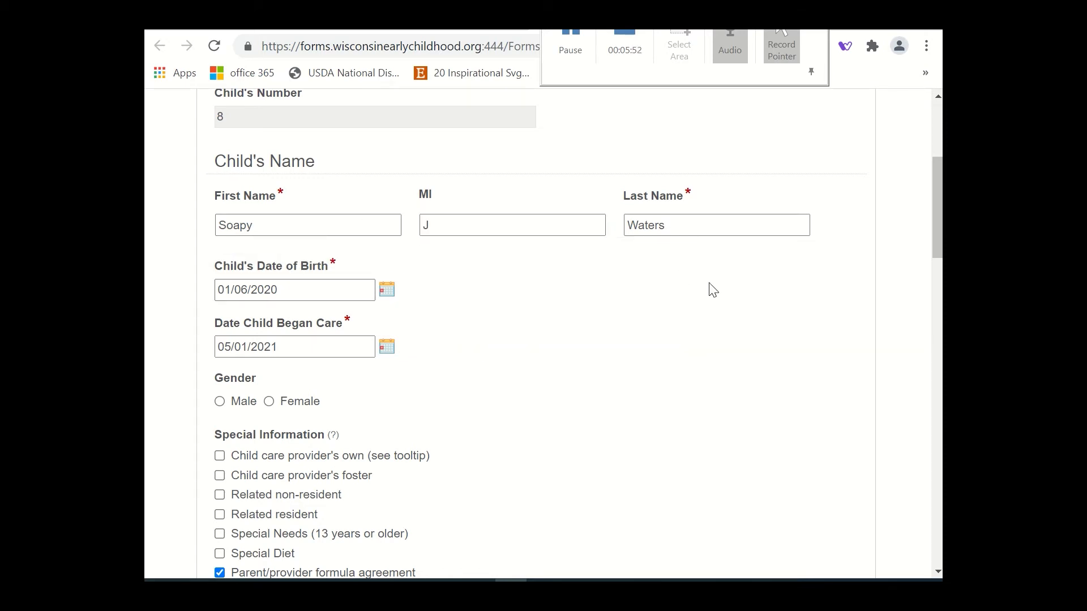
Correct the child's date of birth, set the date care began to 05/04/2021, and mark the gender as Male.
click(387, 294)
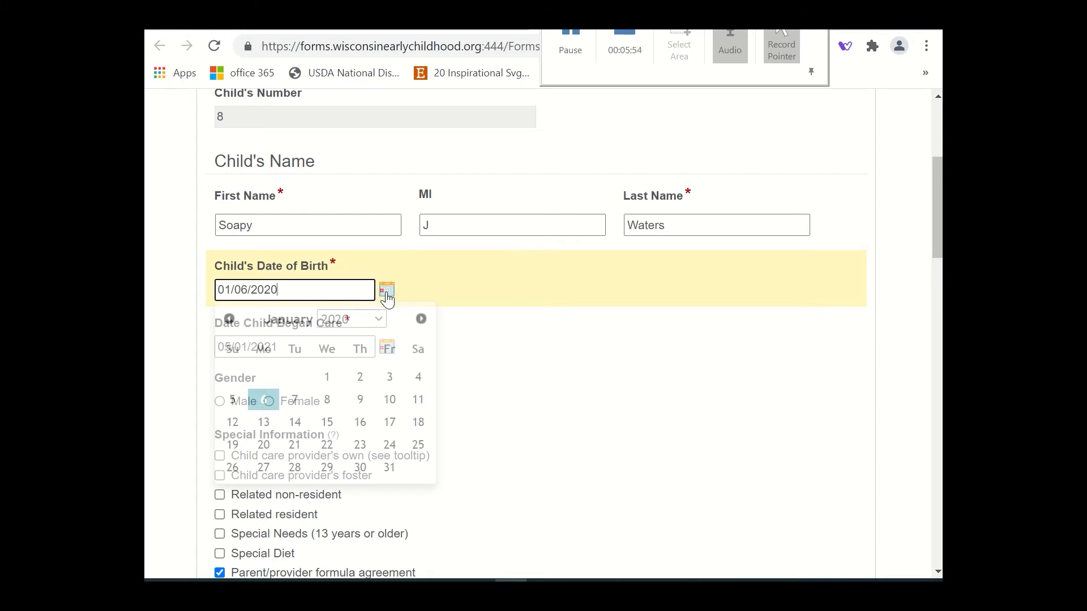
click(326, 402)
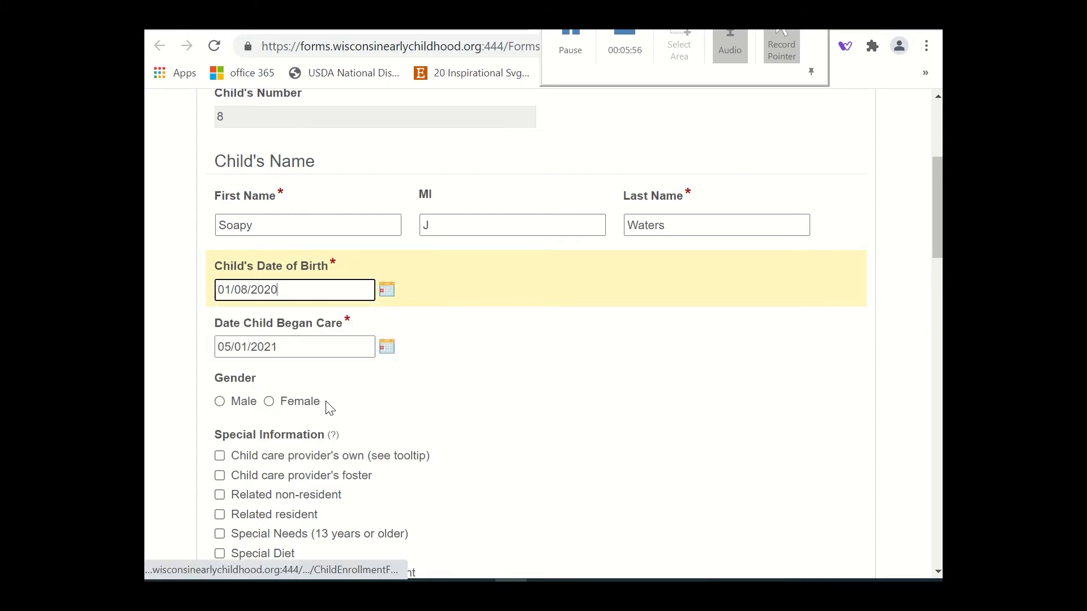
click(388, 351)
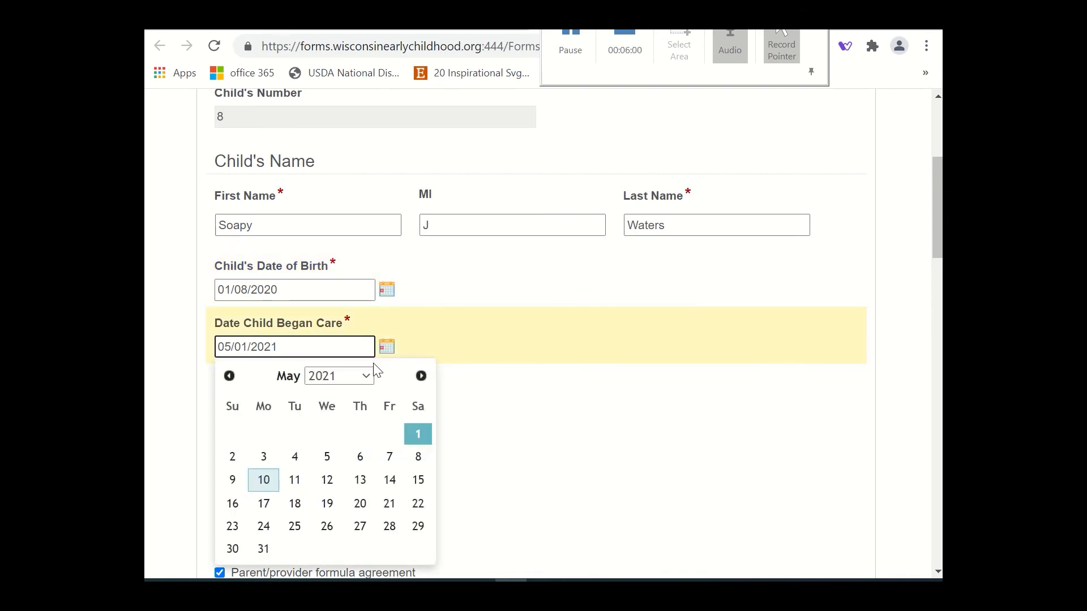
click(295, 456)
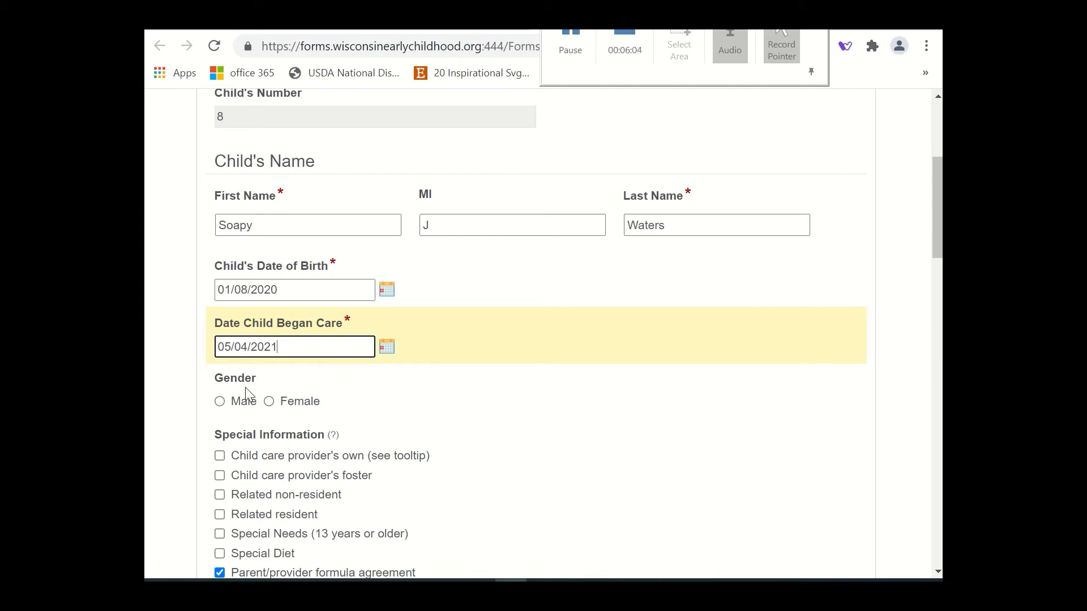
click(220, 402)
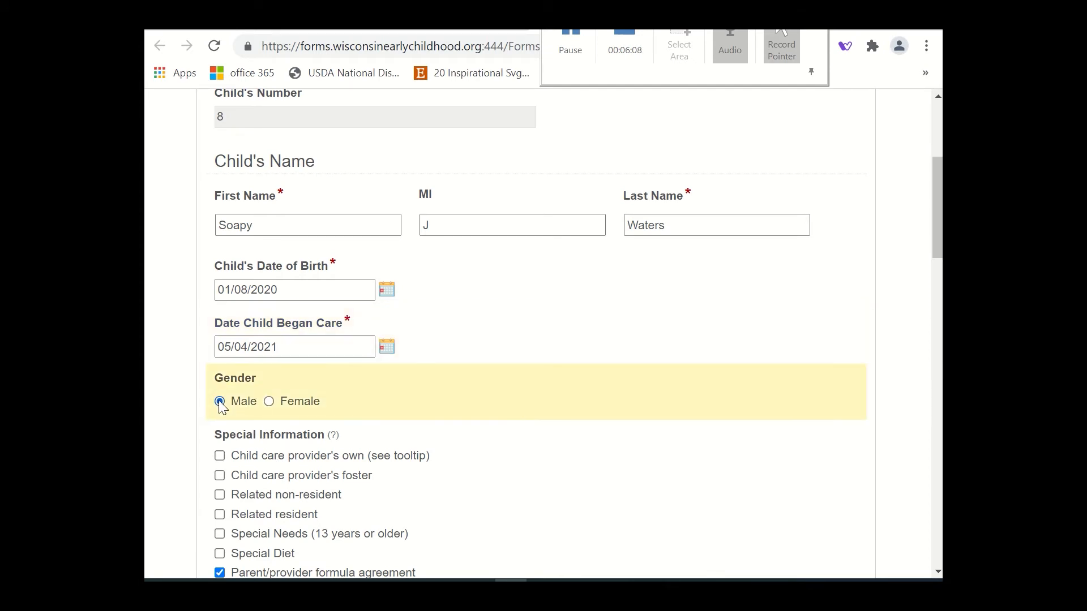
scroll(449, 461, down, 5)
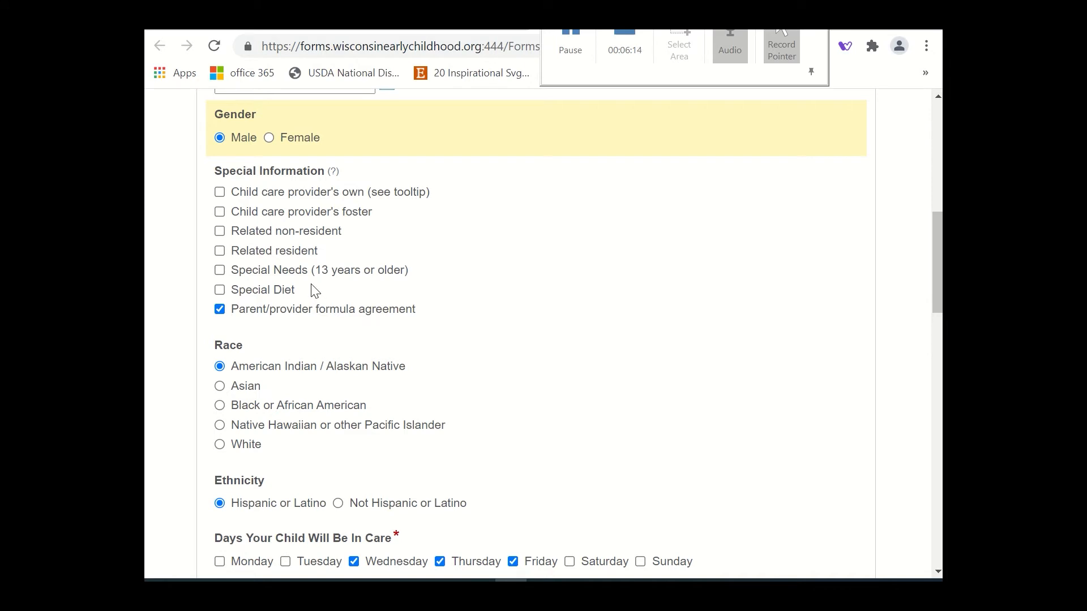
mouse_move(328, 178)
scroll(398, 232, down, 3)
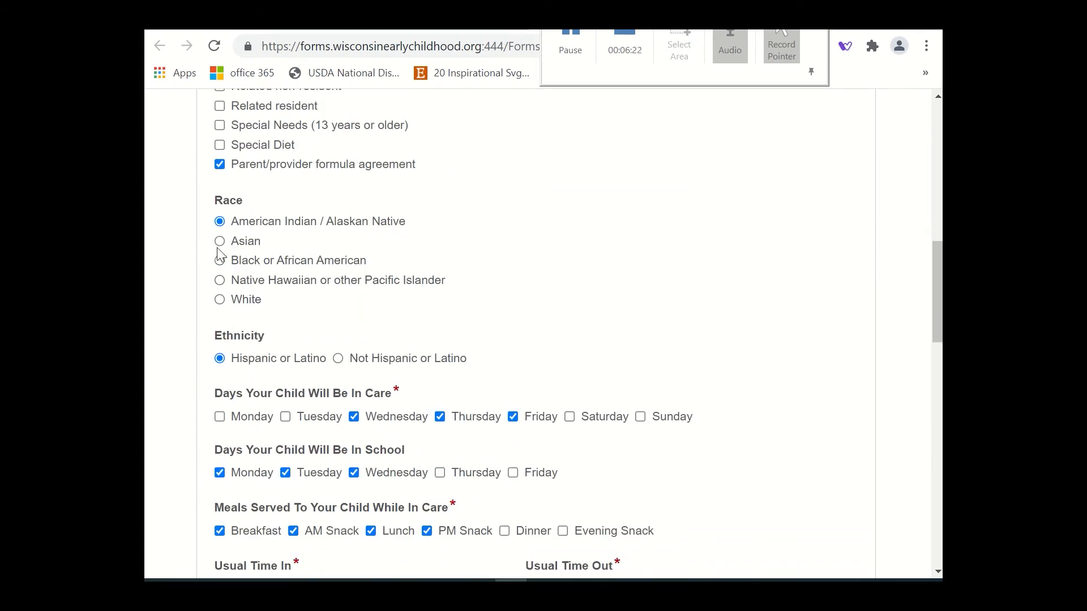
click(220, 261)
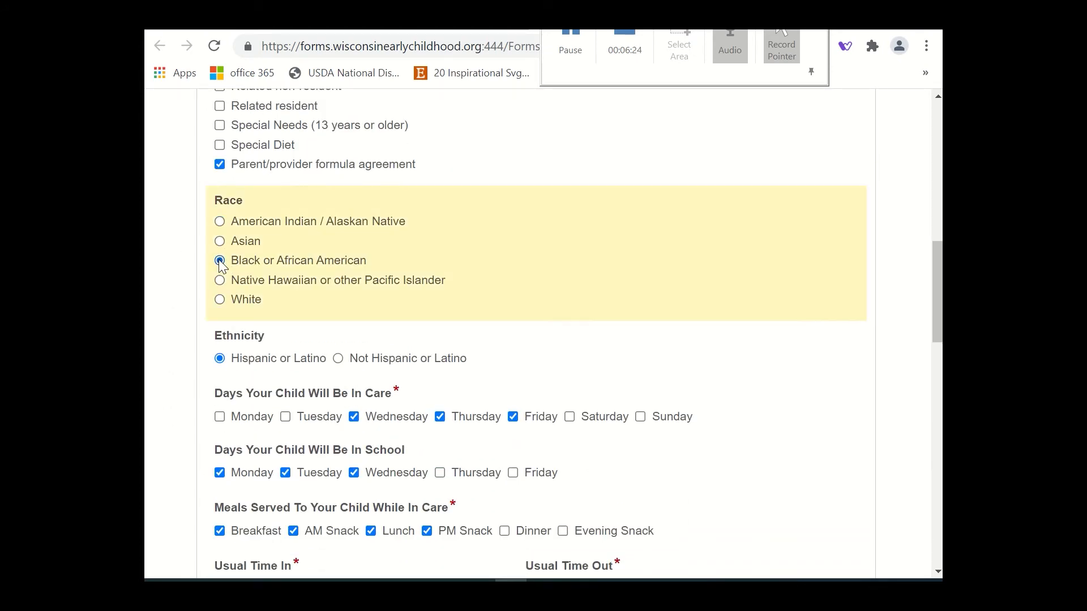
click(221, 221)
click(338, 358)
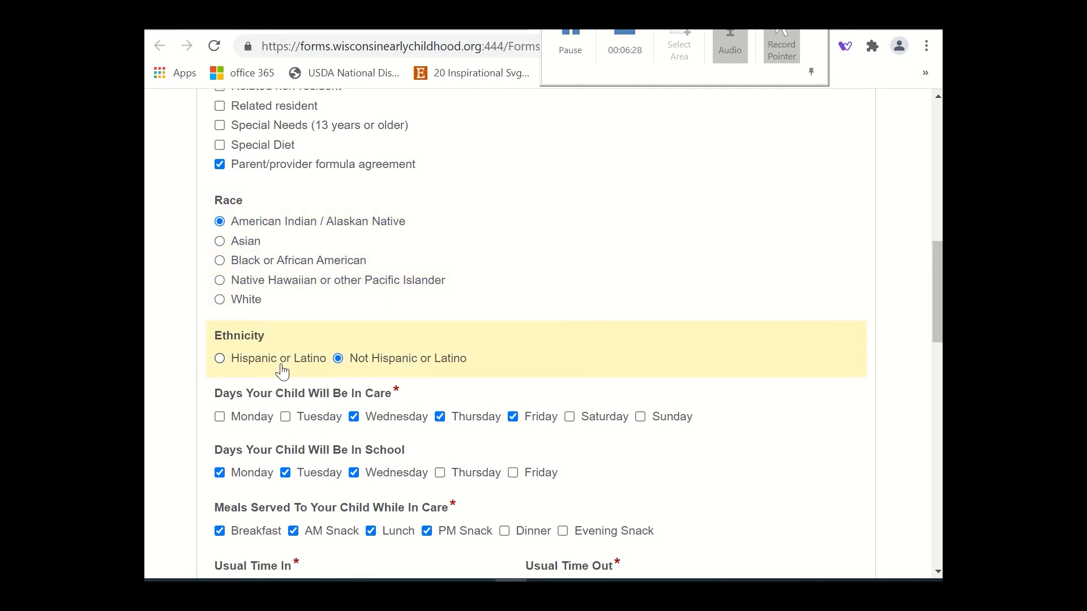
click(220, 358)
Add Monday and Tuesday to the days in care and Thursday to the school days, and remove PM Snack from the meals.
click(286, 418)
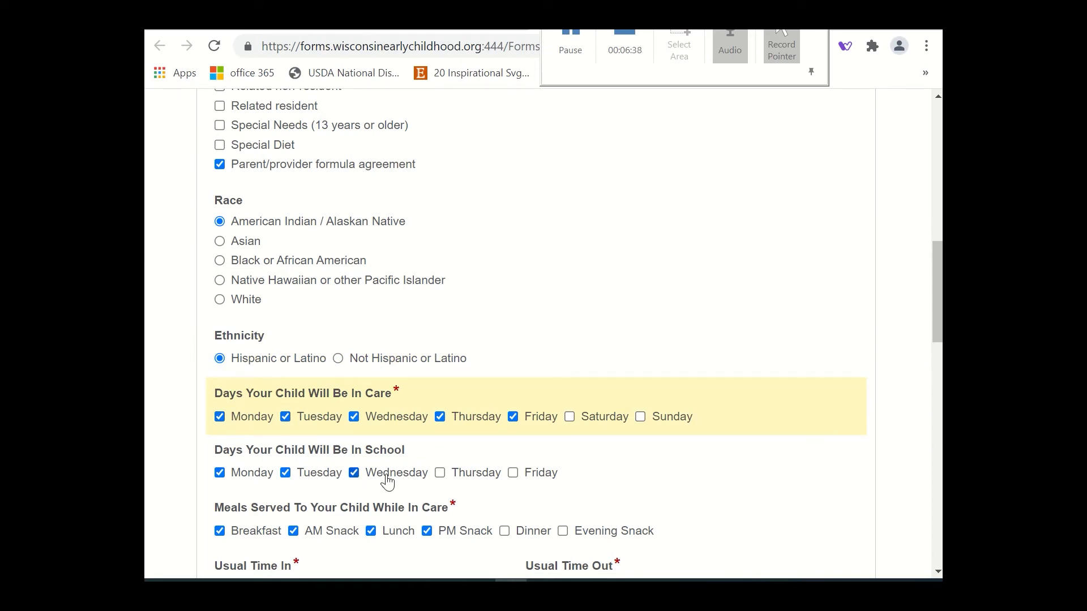
click(440, 475)
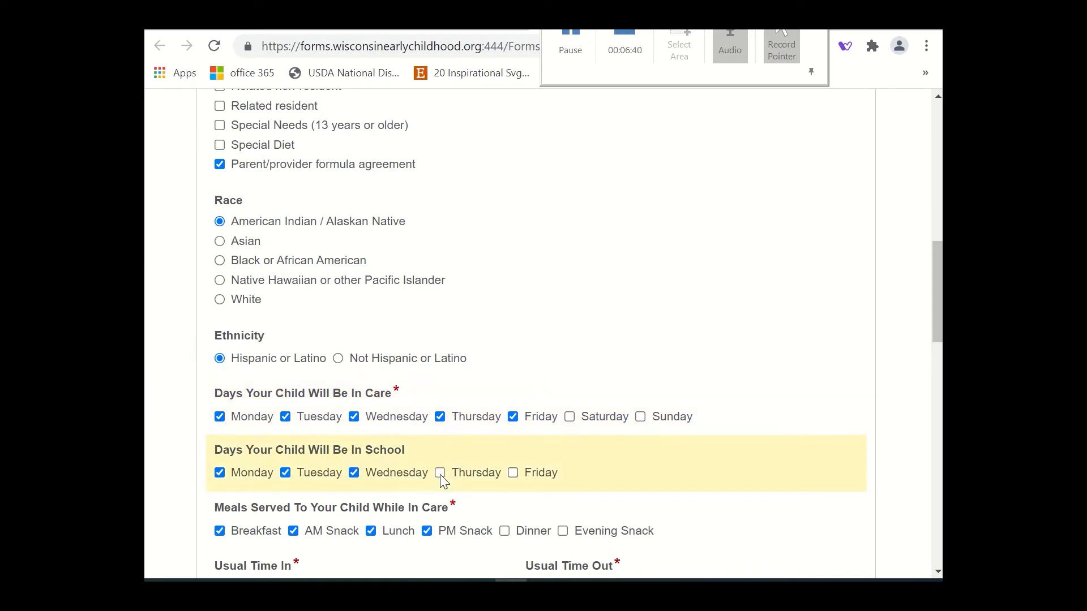
scroll(440, 475, down, 3)
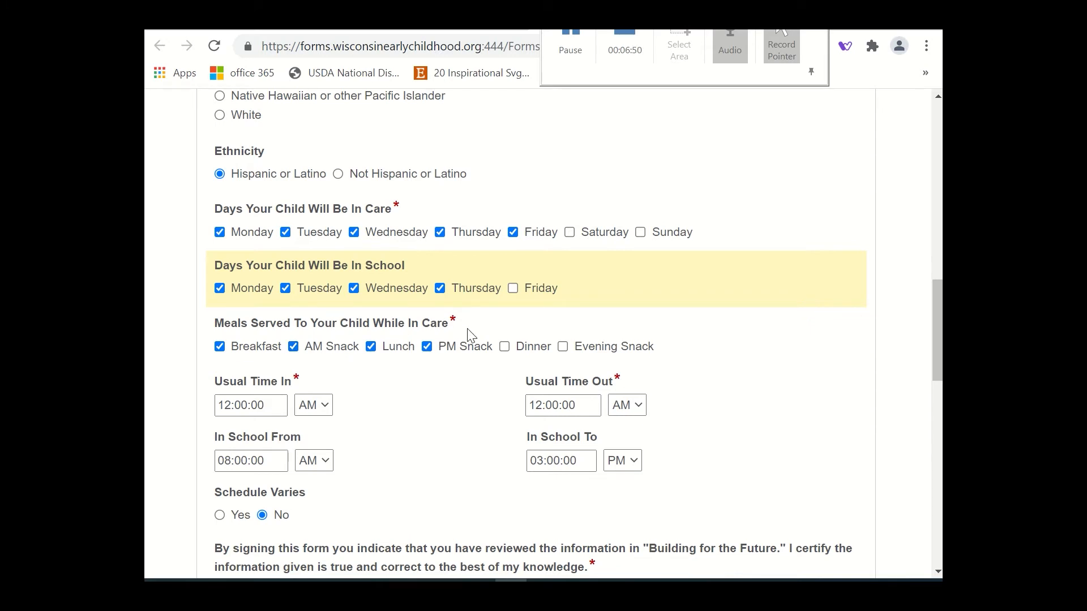
click(504, 347)
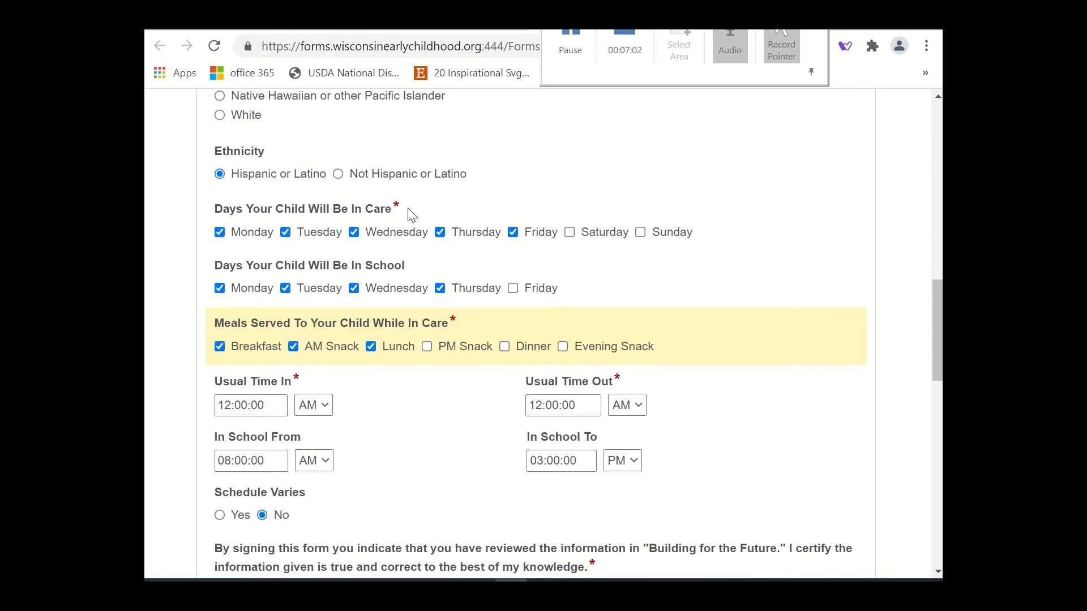
Set the child's usual time in to 04:15 AM.
click(270, 410)
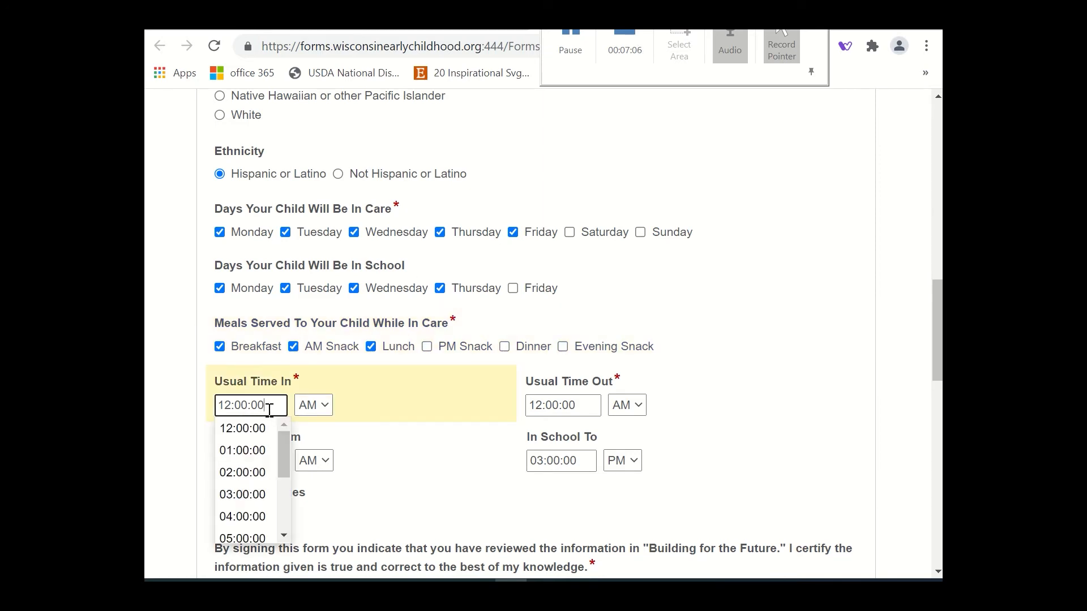
key(BackSpace)
key(BackSpace)
key(BackSpace)
key(BackSpace)
key(BackSpace)
key(BackSpace)
key(BackSpace)
key(BackSpace)
text(4)
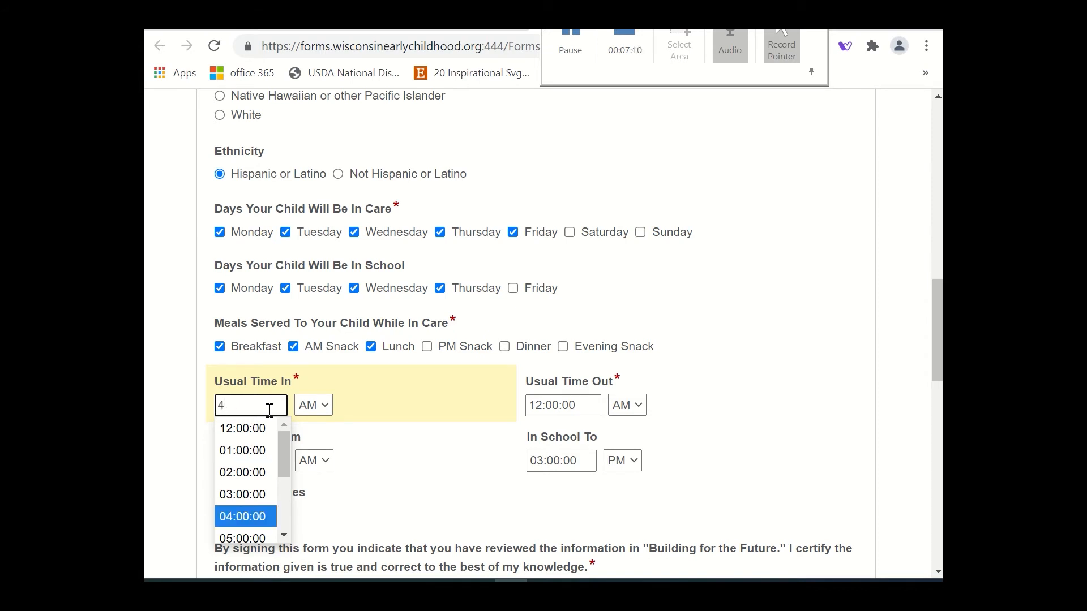
text(:15)
click(396, 396)
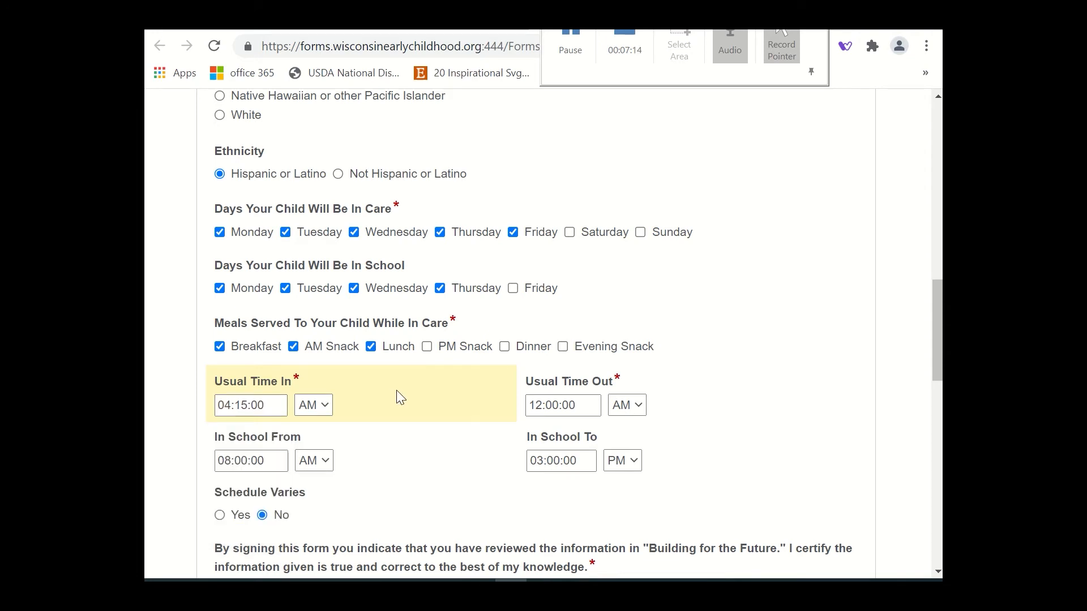
Set the usual time out to 04:00 PM and the In School From time to 11:00 AM.
click(641, 406)
click(620, 463)
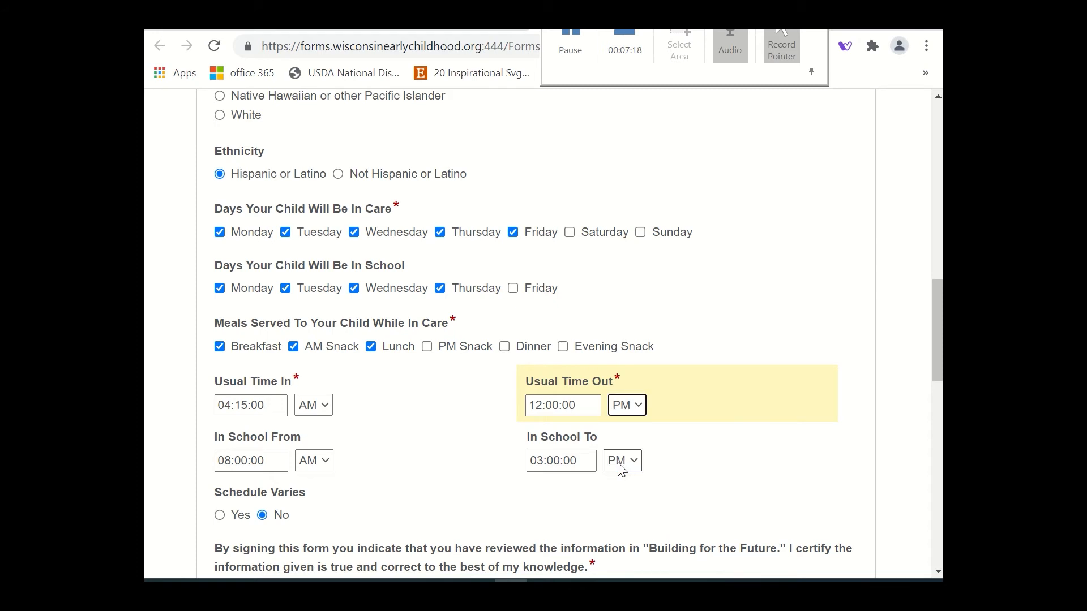
click(583, 407)
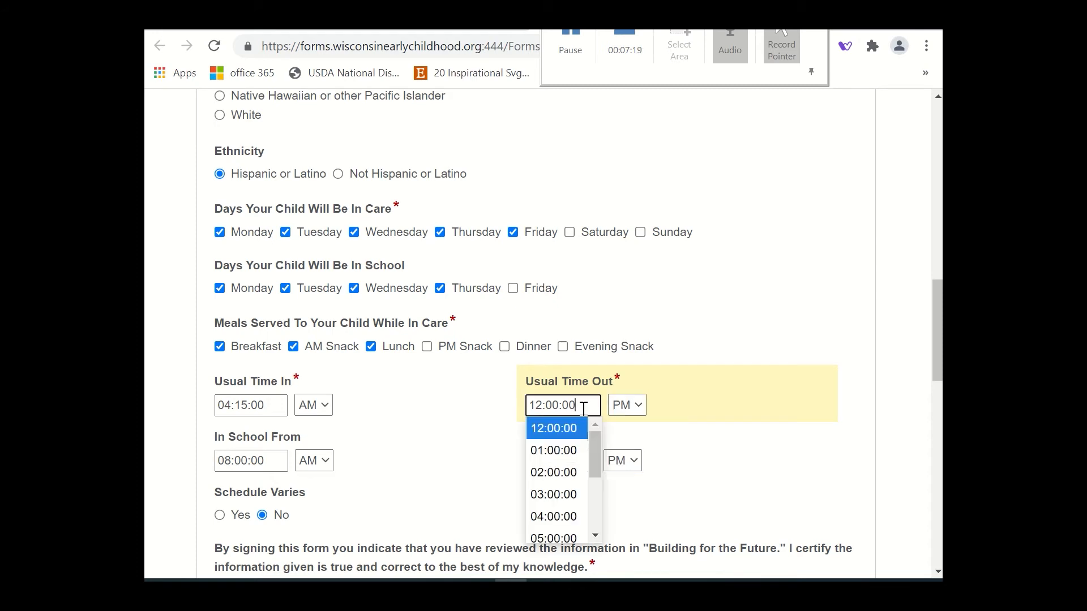
click(579, 517)
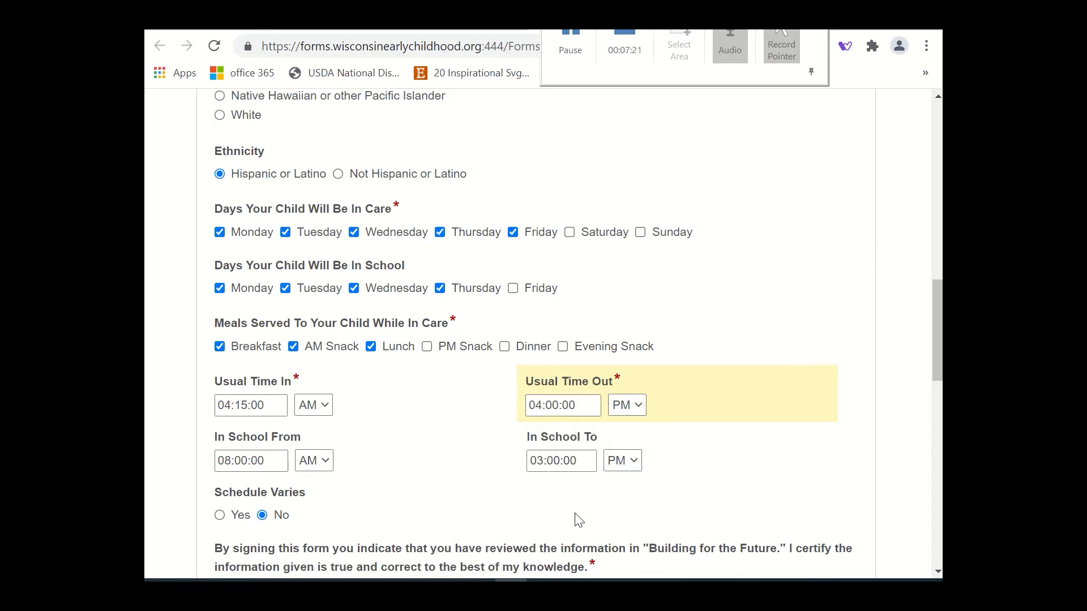
click(272, 466)
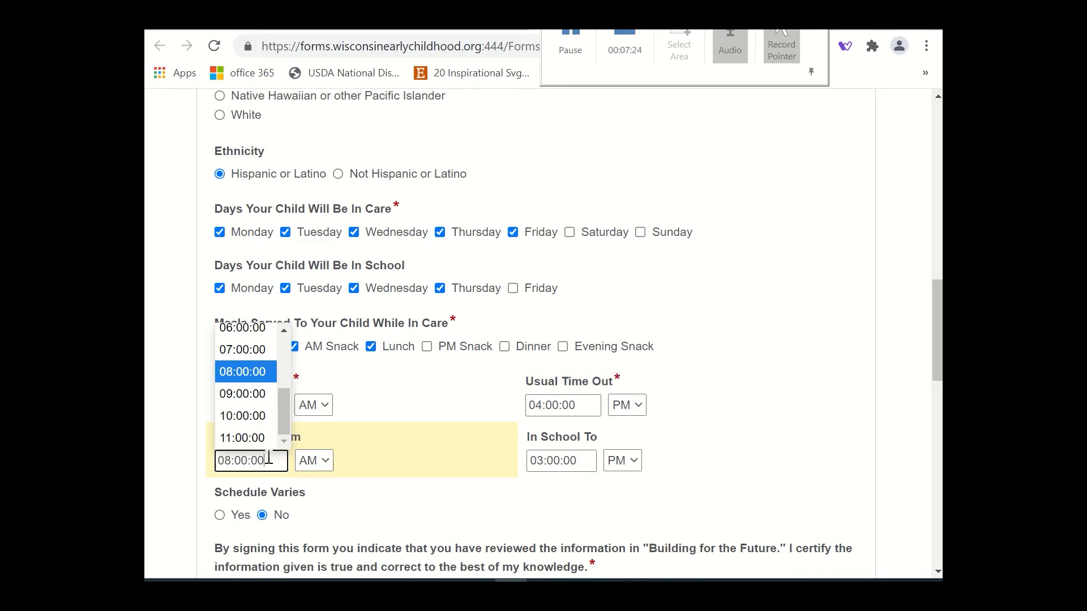
click(251, 438)
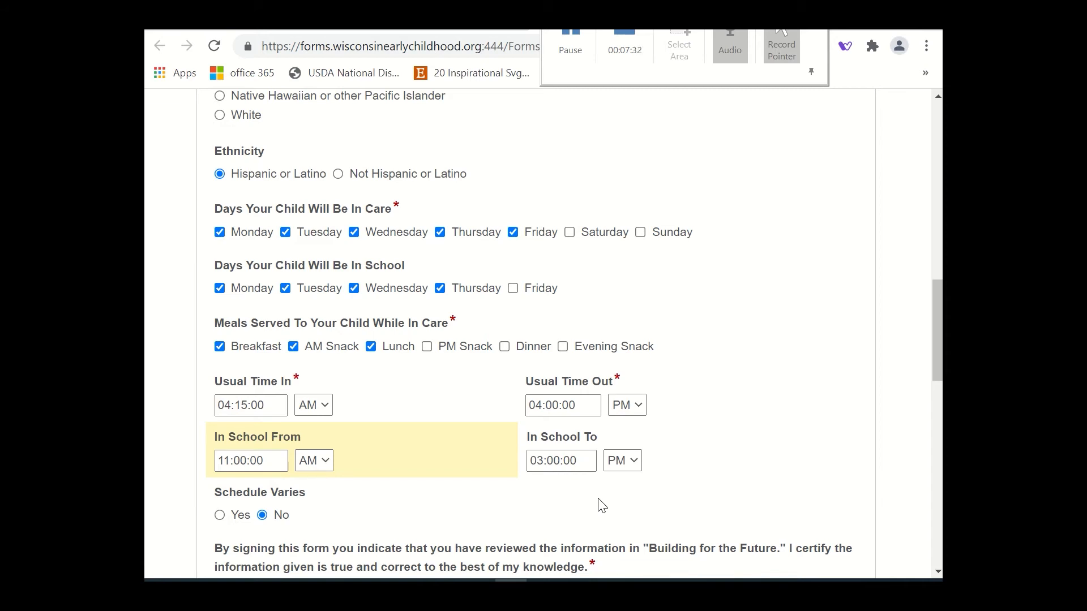
Acknowledge the certification statement about reviewing "Building for the Future" and giving correct information.
scroll(603, 505, down, 3)
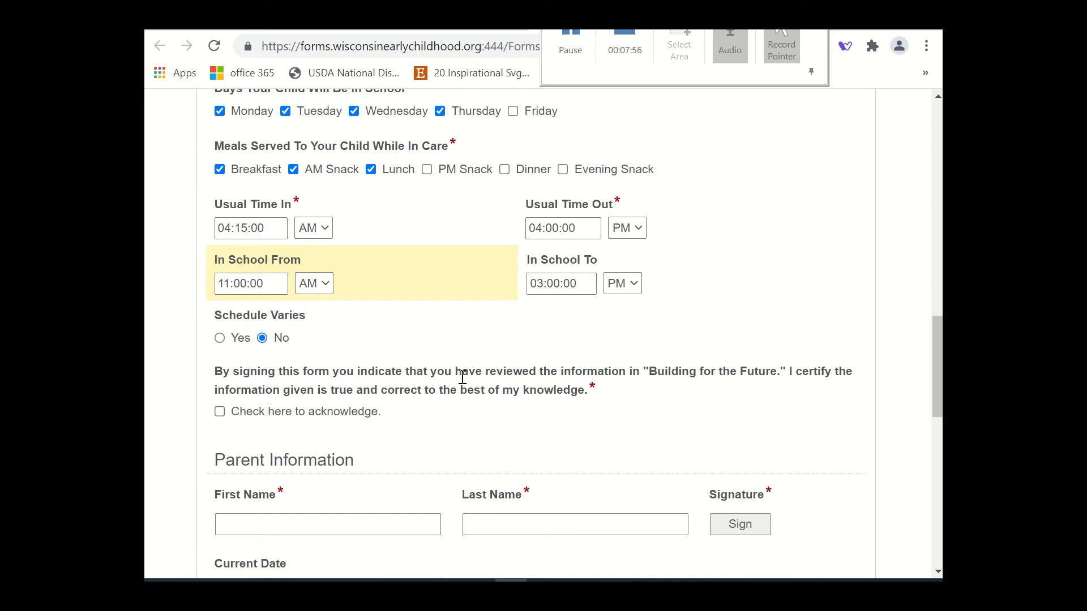
click(220, 412)
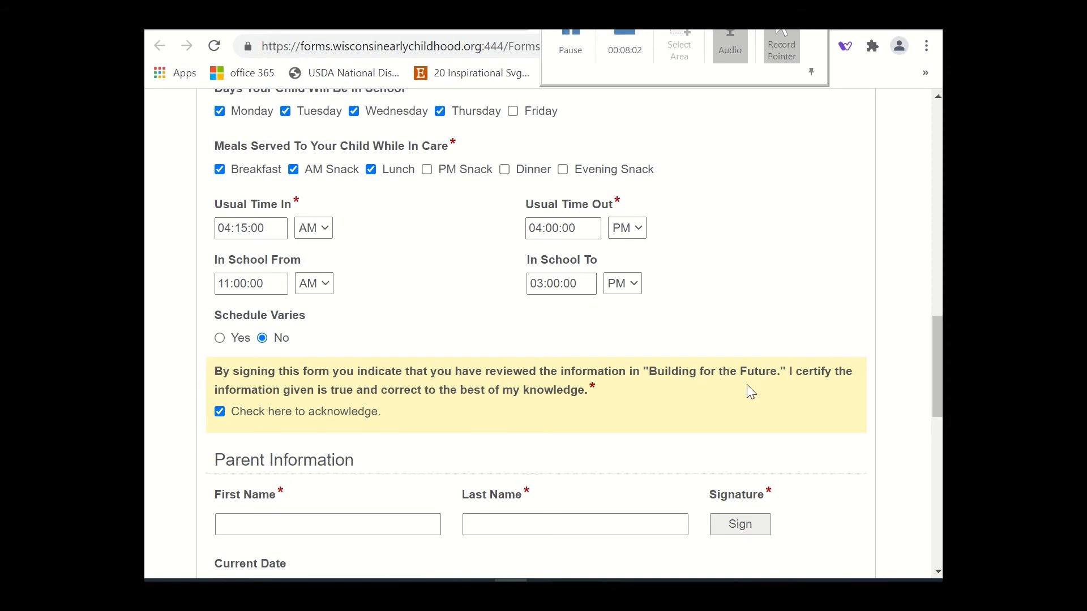
Enter the parent's first and last name in the Parent Information section.
scroll(747, 389, down, 4)
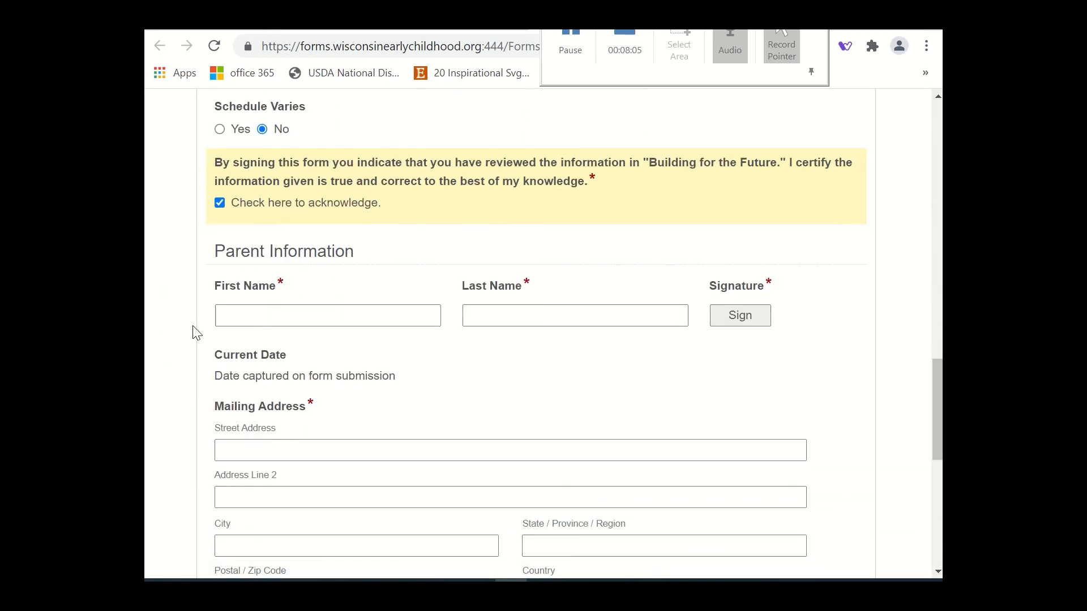
click(235, 310)
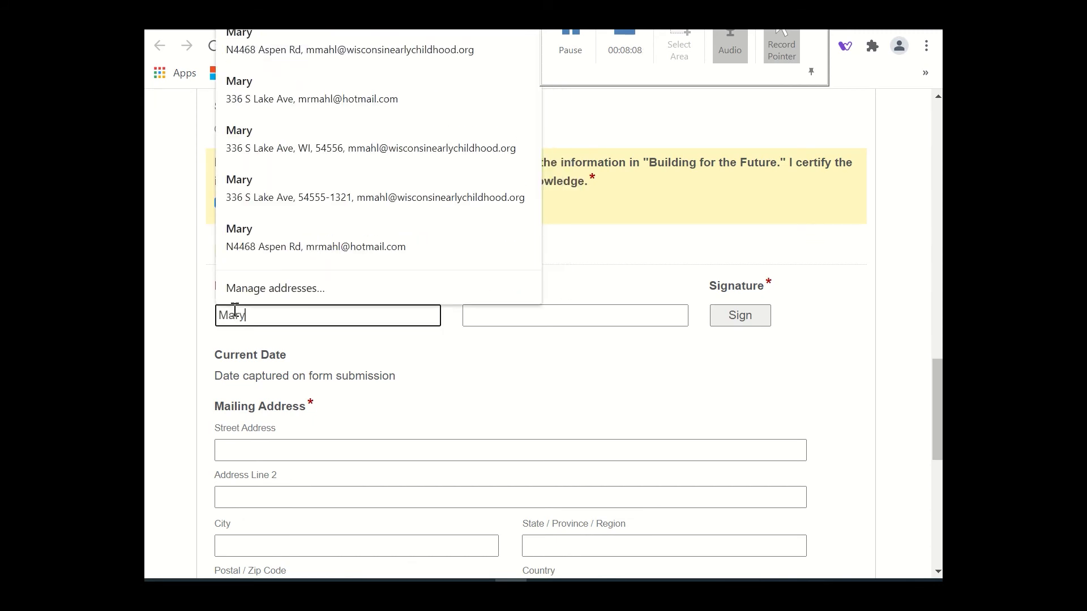
key(Tab)
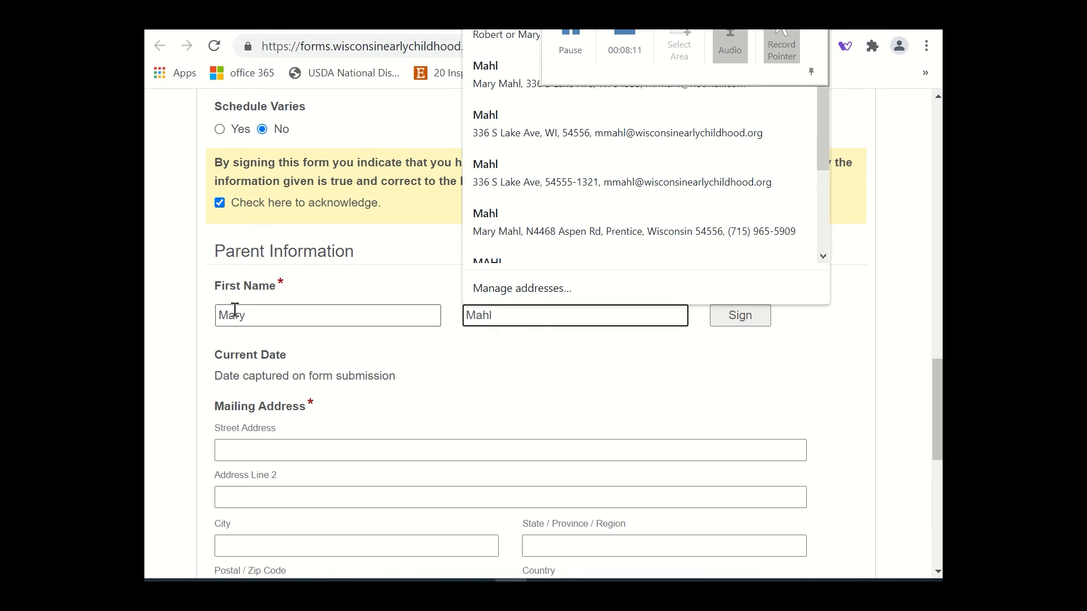
key(Tab)
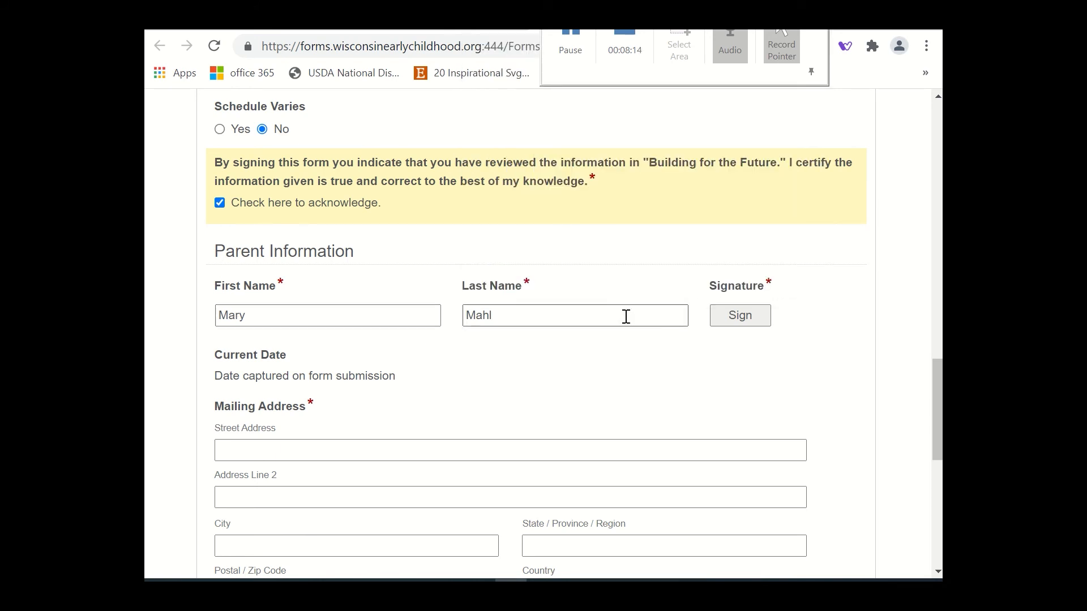
Start signing the form and enter the parent's full name as a typed signature.
click(765, 327)
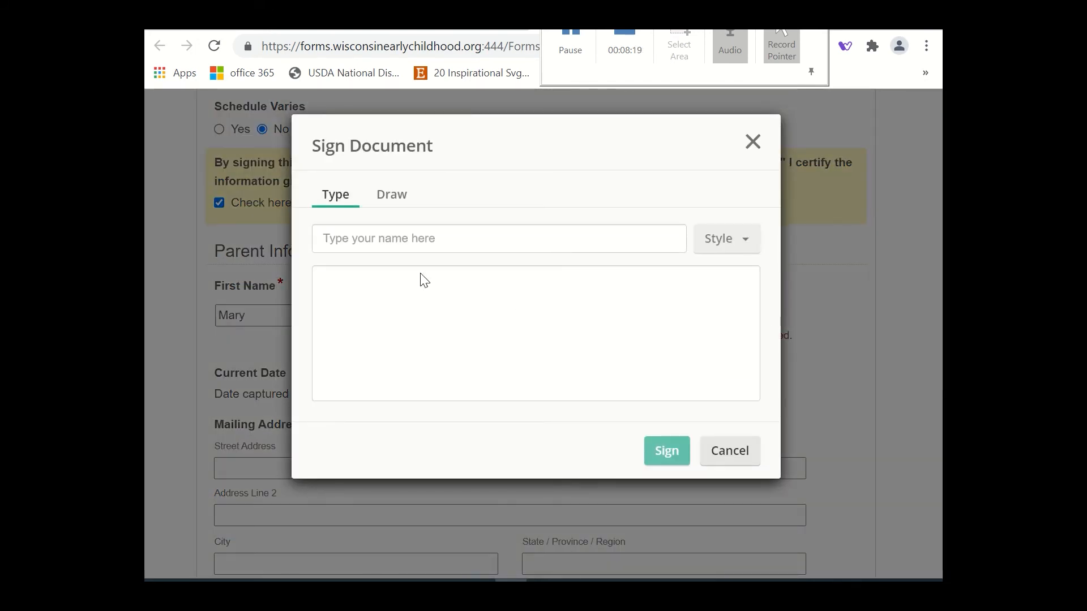
click(355, 240)
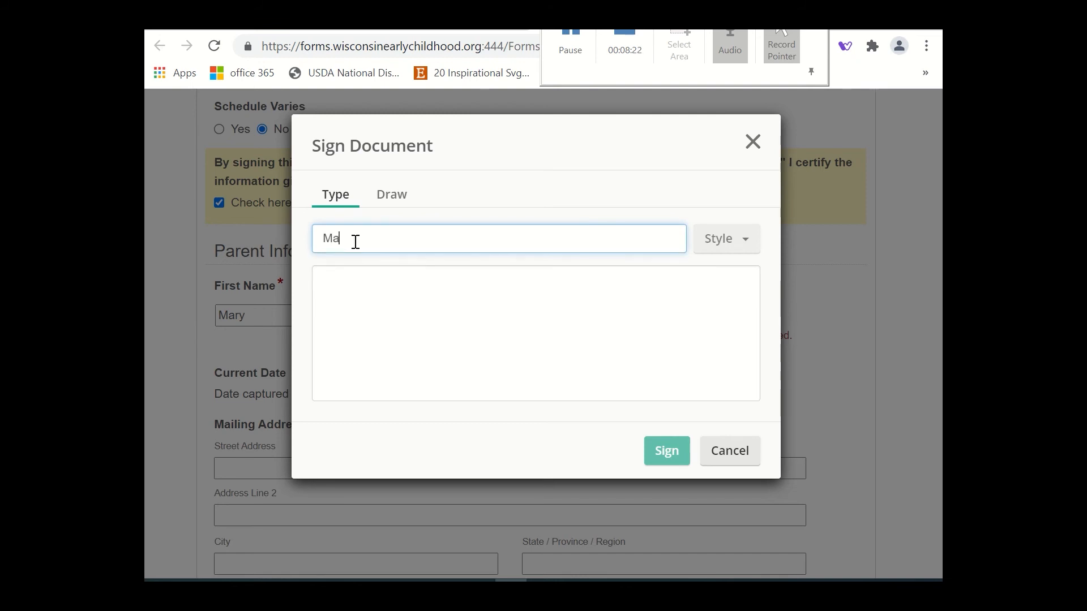
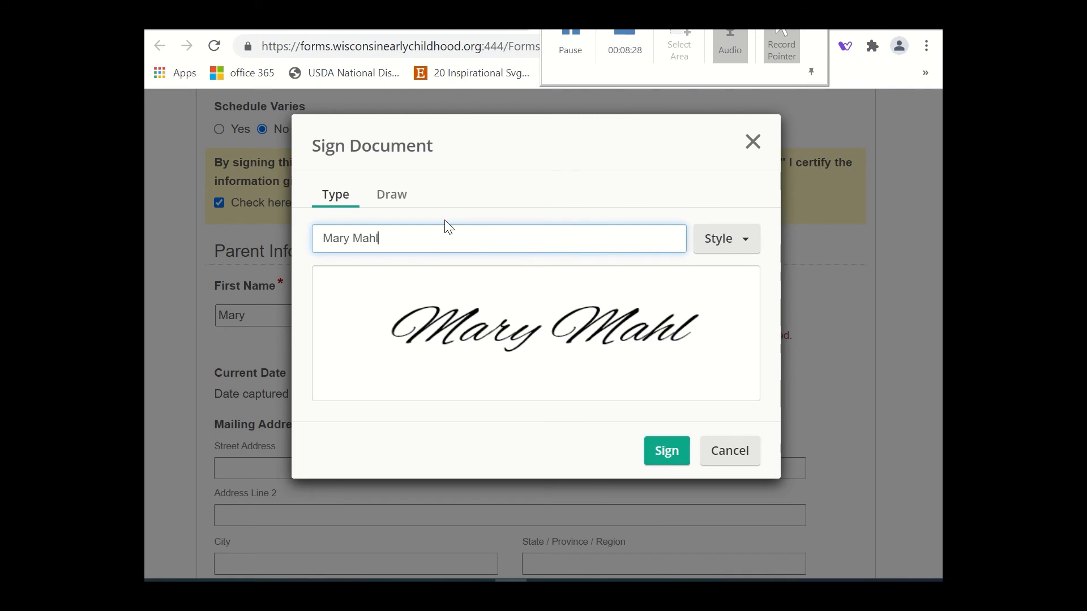
Try a hand-drawn signature in place of the typed one.
click(385, 201)
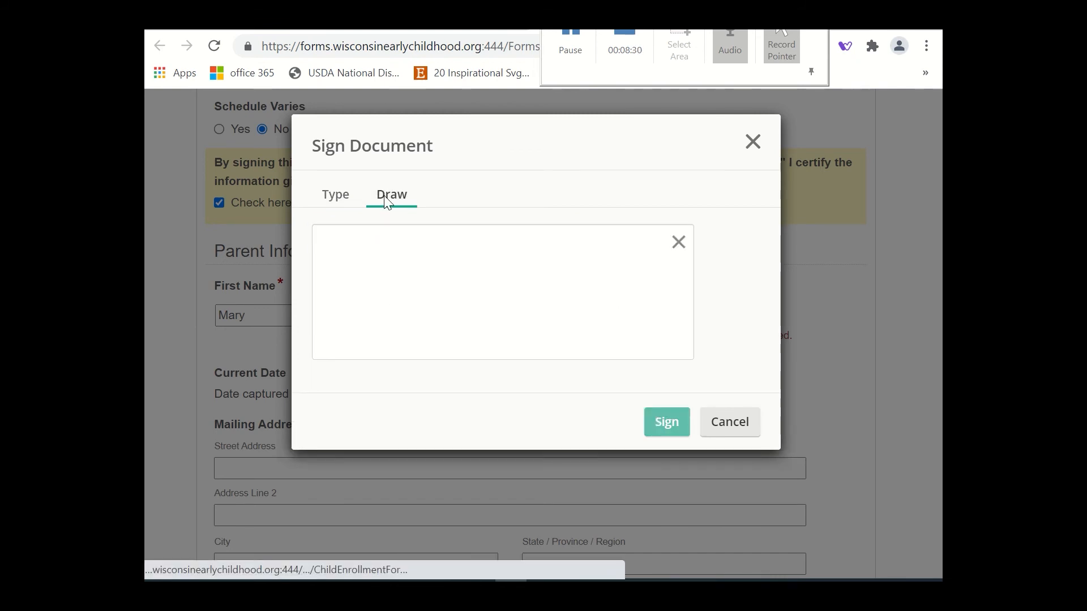
drag(357, 271, 358, 269)
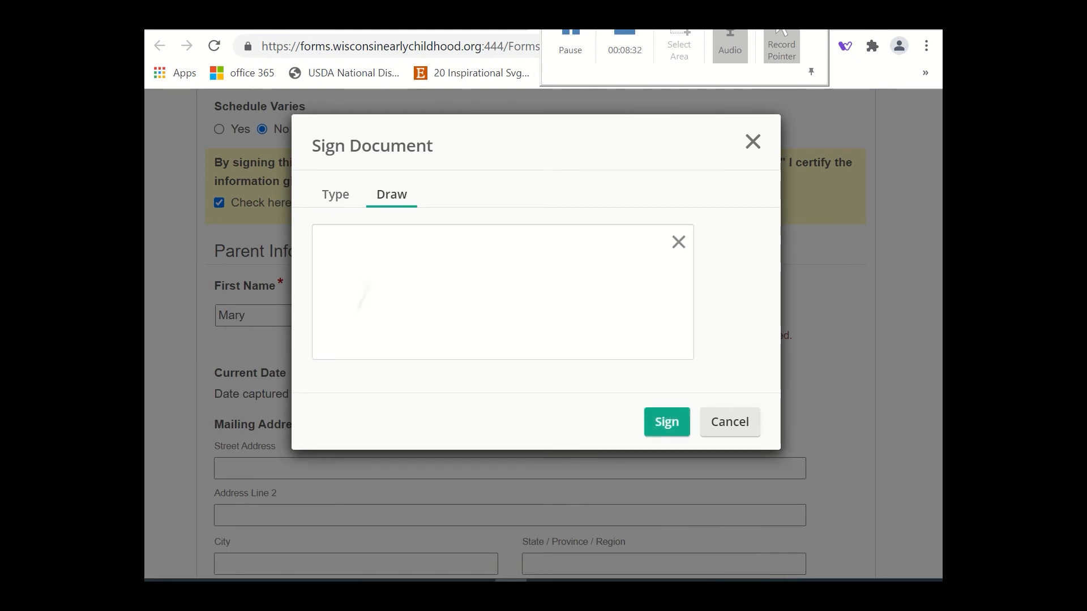
mouse_move(357, 310)
mouse_down()
mouse_move(377, 296)
mouse_move(419, 316)
mouse_move(473, 292)
mouse_move(608, 294)
mouse_up()
drag(550, 264, 544, 281)
Return to the typed signature and sign the form with it.
click(336, 196)
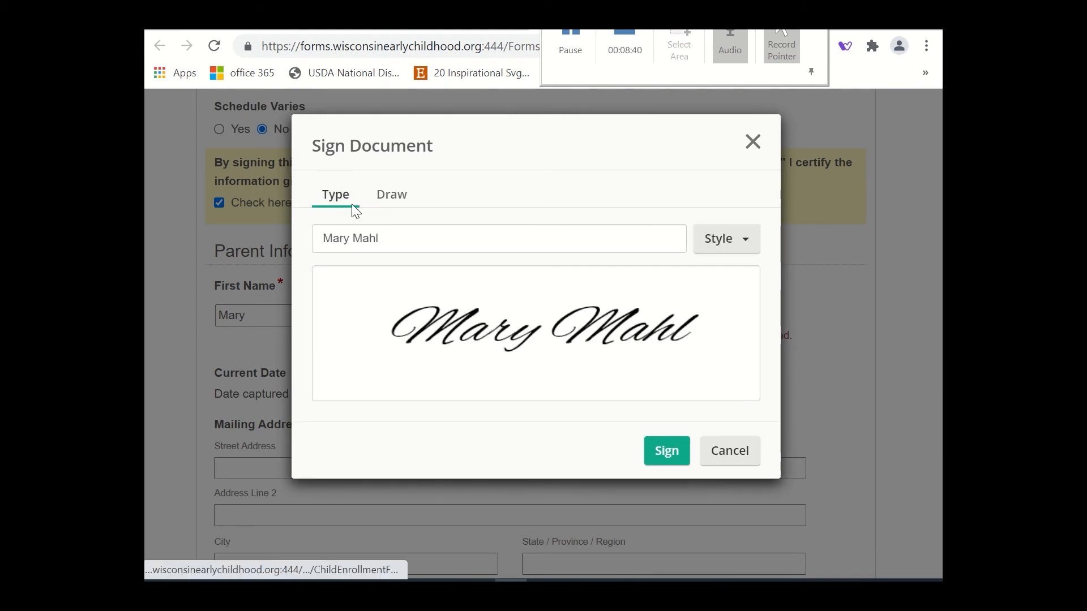
click(672, 458)
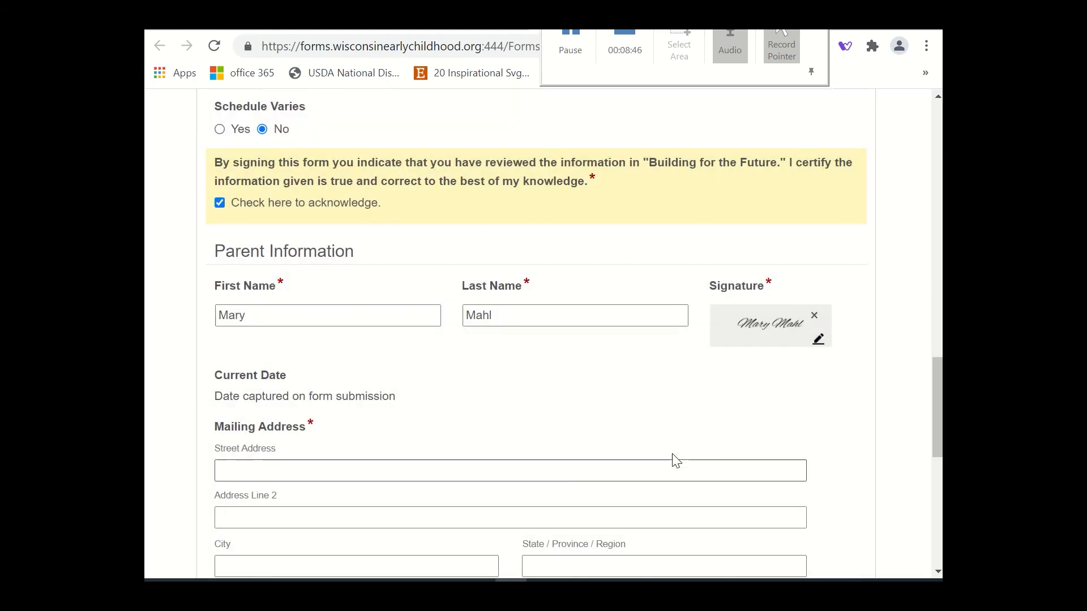
Fill in the street address and city of the parent's mailing address.
scroll(339, 221, down, 3)
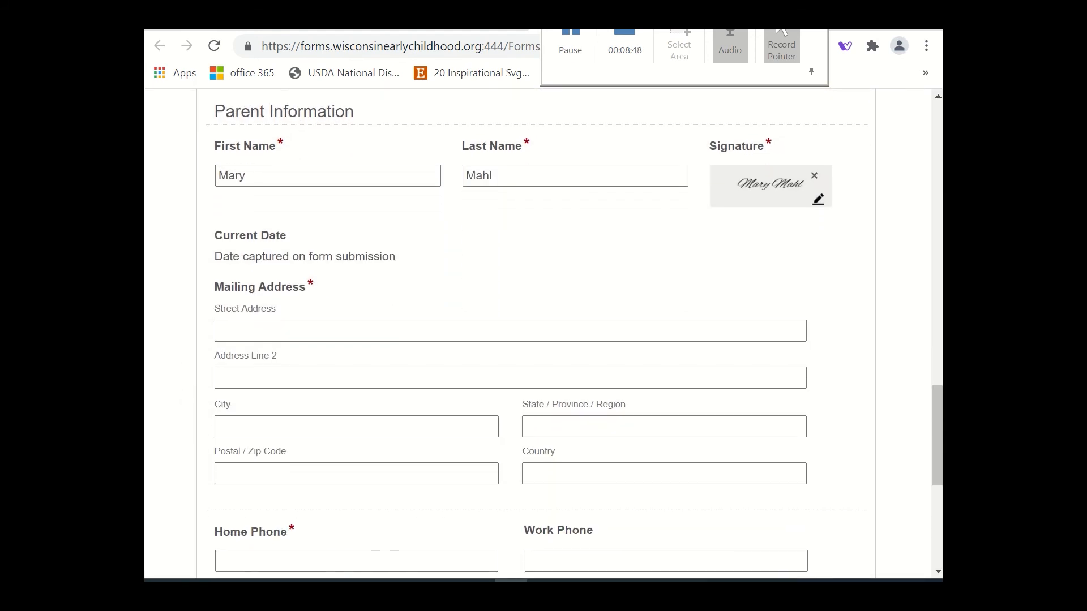
click(236, 327)
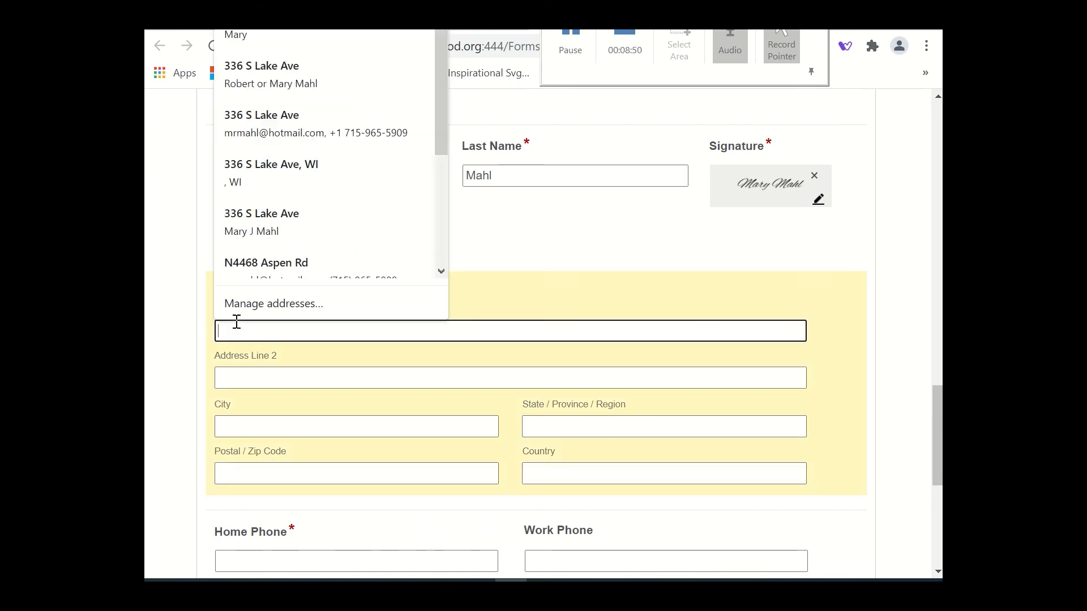
text(12)
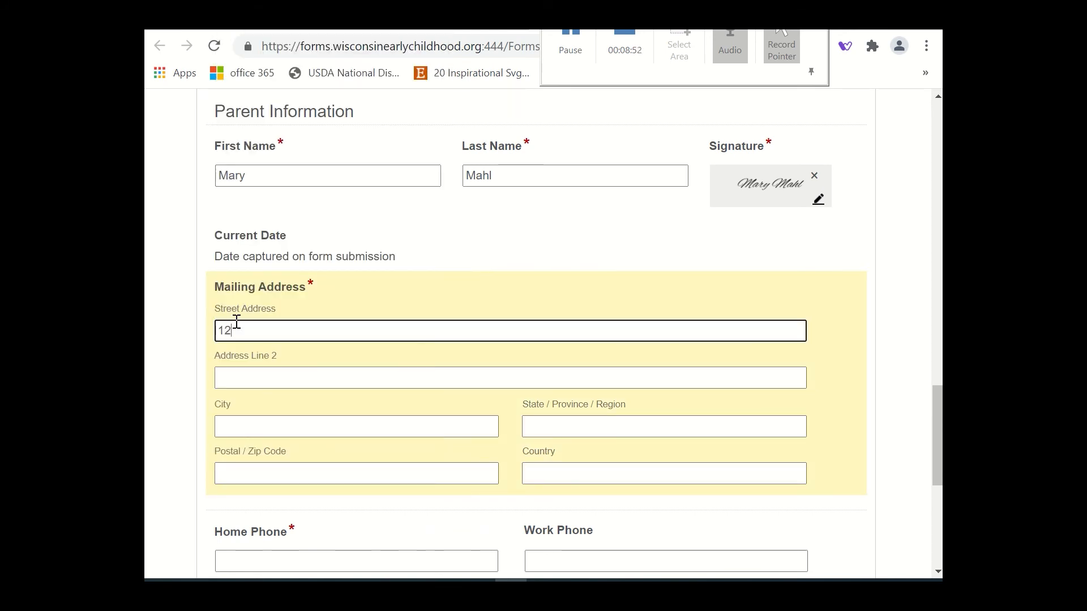
text(3 Main Street)
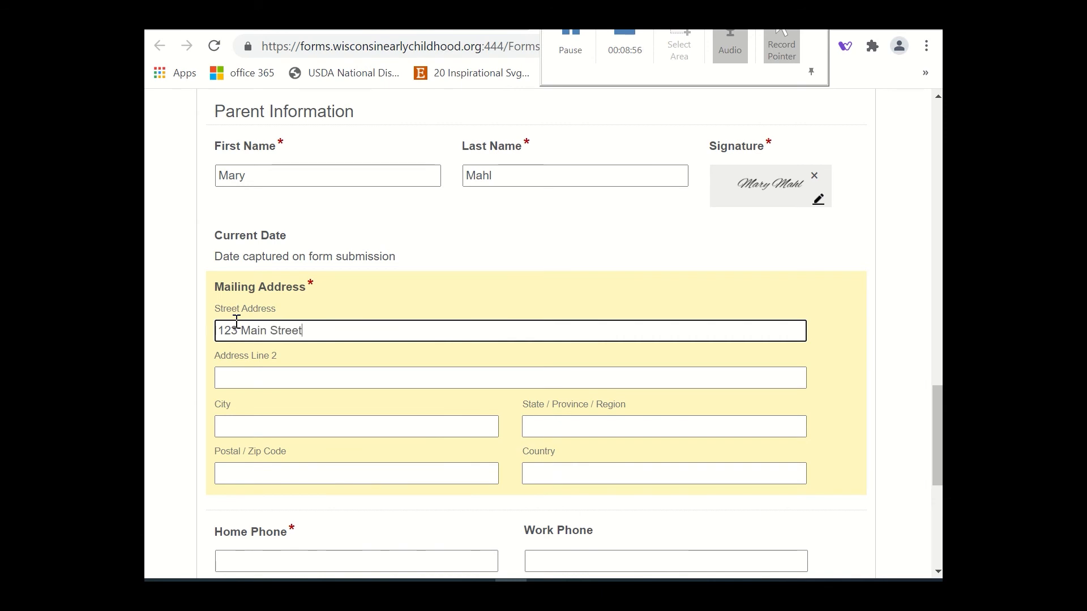
click(242, 423)
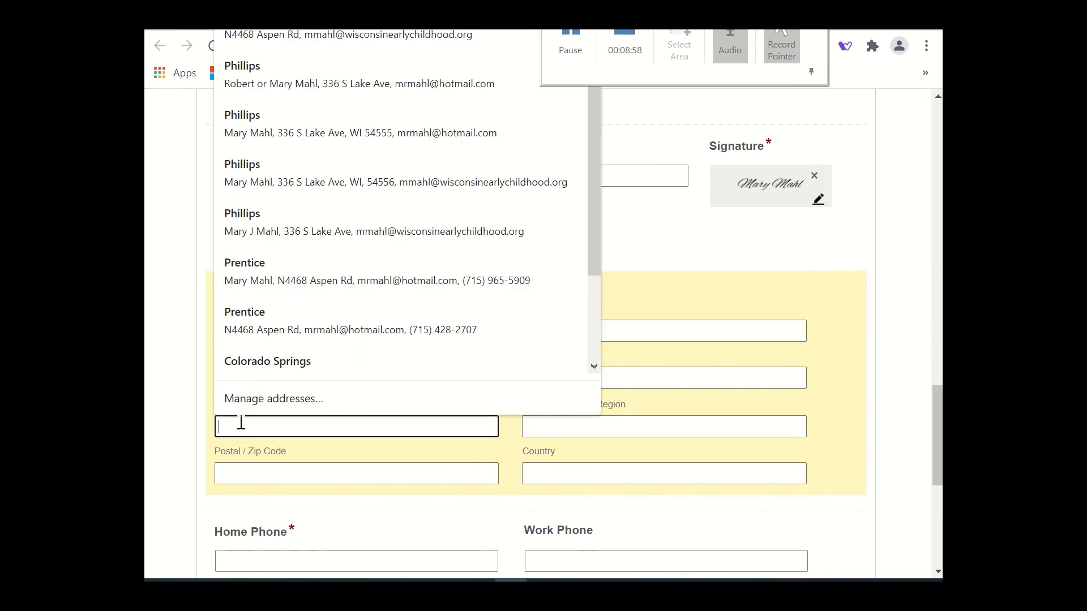
text(Ma)
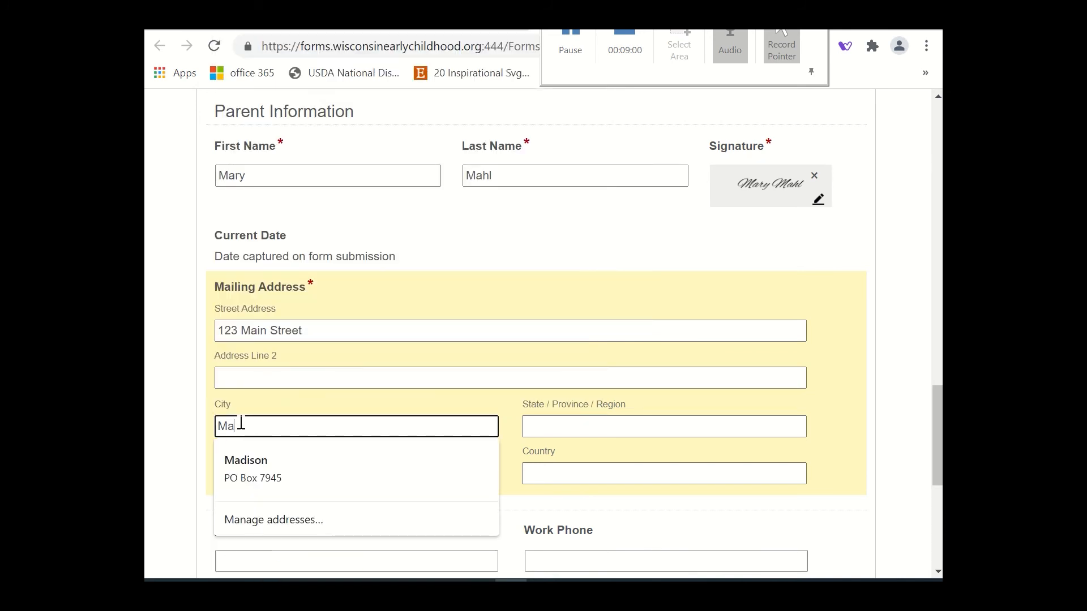
text(dison)
Complete the parent's mailing address with the state, the zip code and USA as the country.
click(572, 429)
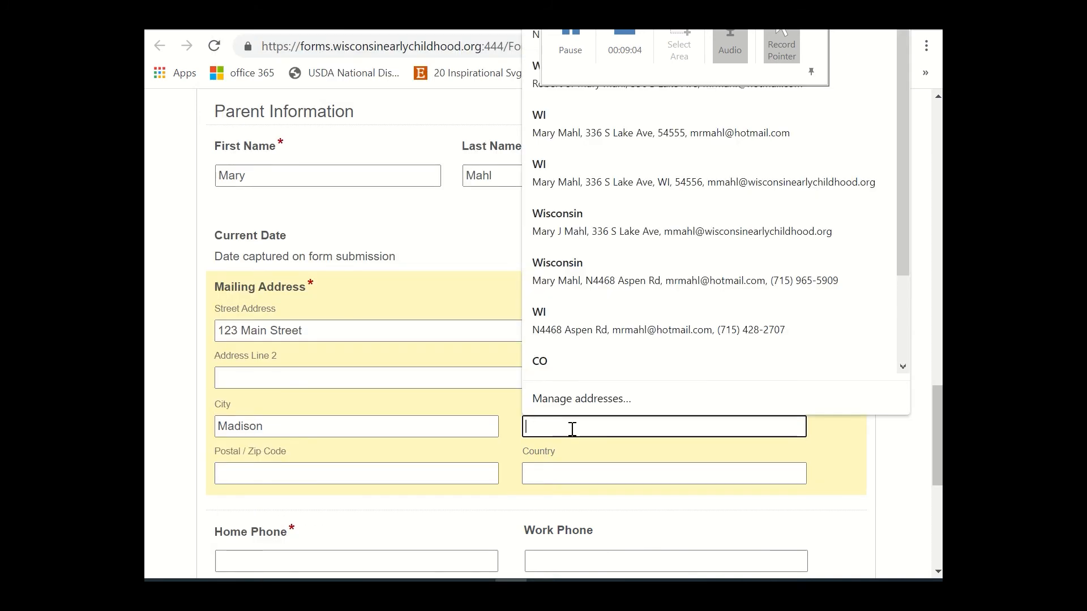
text(WI)
click(278, 478)
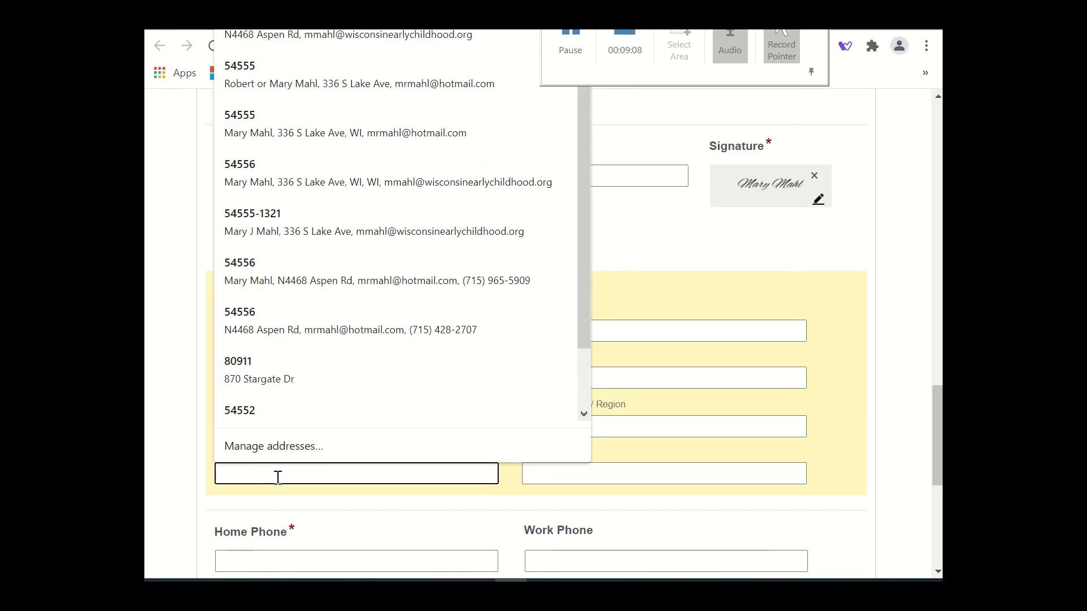
text(5371)
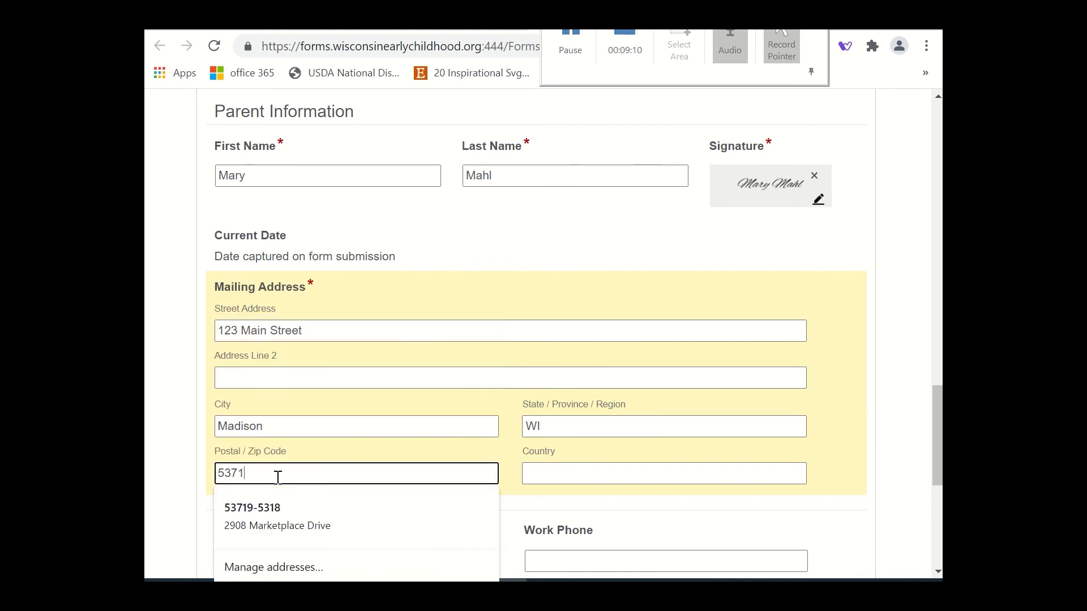
text(9)
click(509, 446)
click(548, 469)
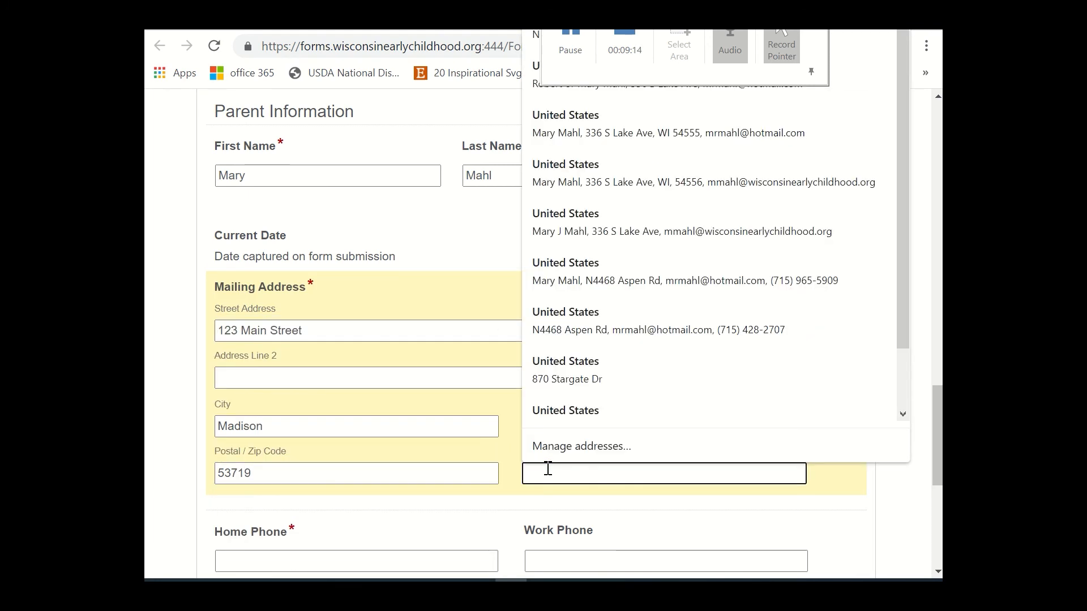
text(USA)
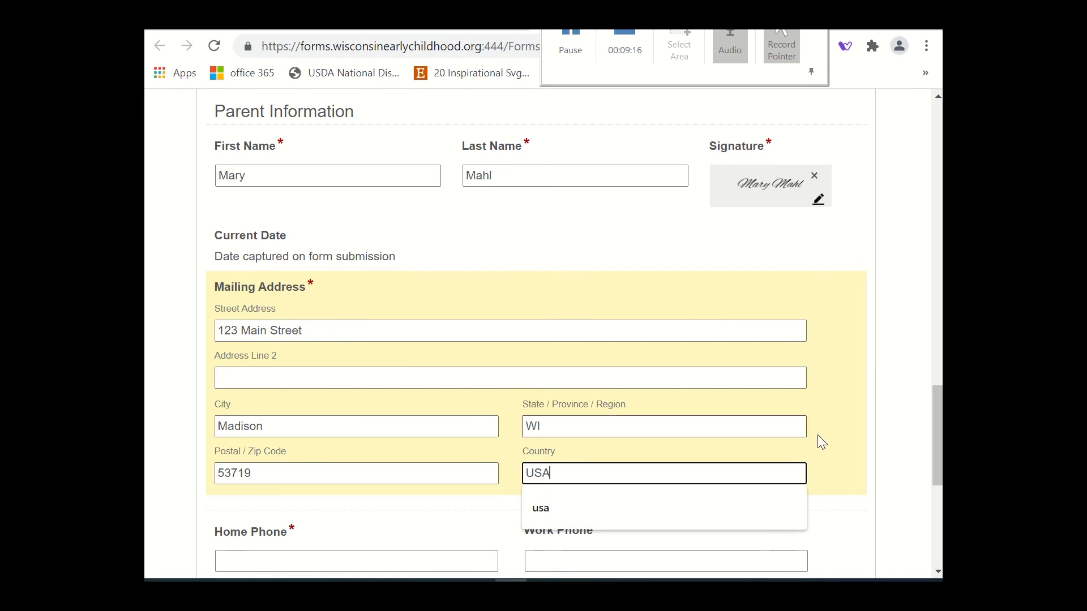
click(860, 434)
Enter the parent's home phone number in the xxx-xxx-xxxx format.
scroll(859, 433, down, 2)
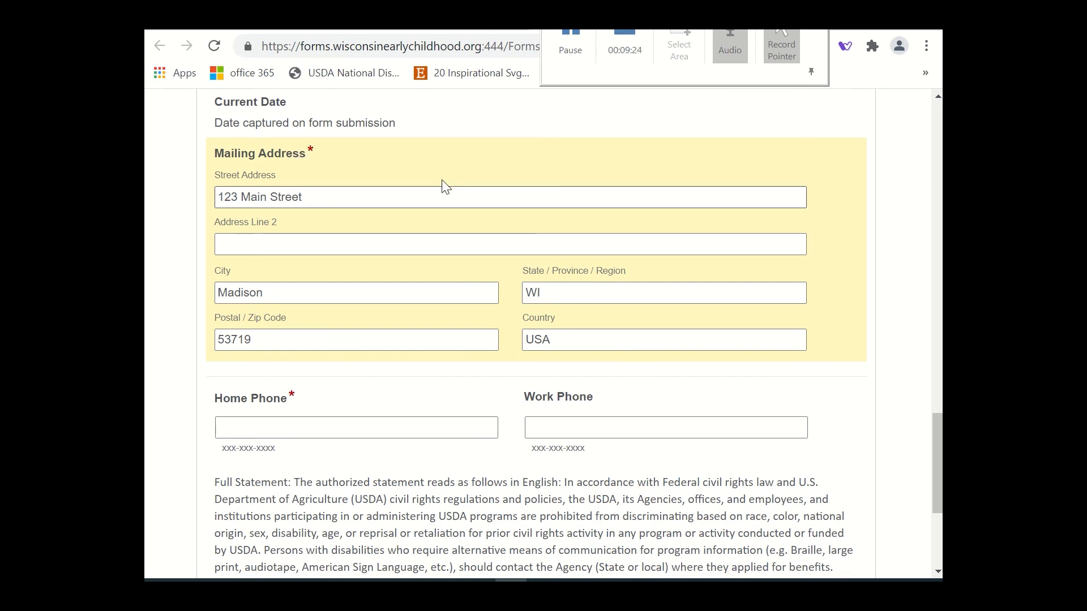
click(231, 429)
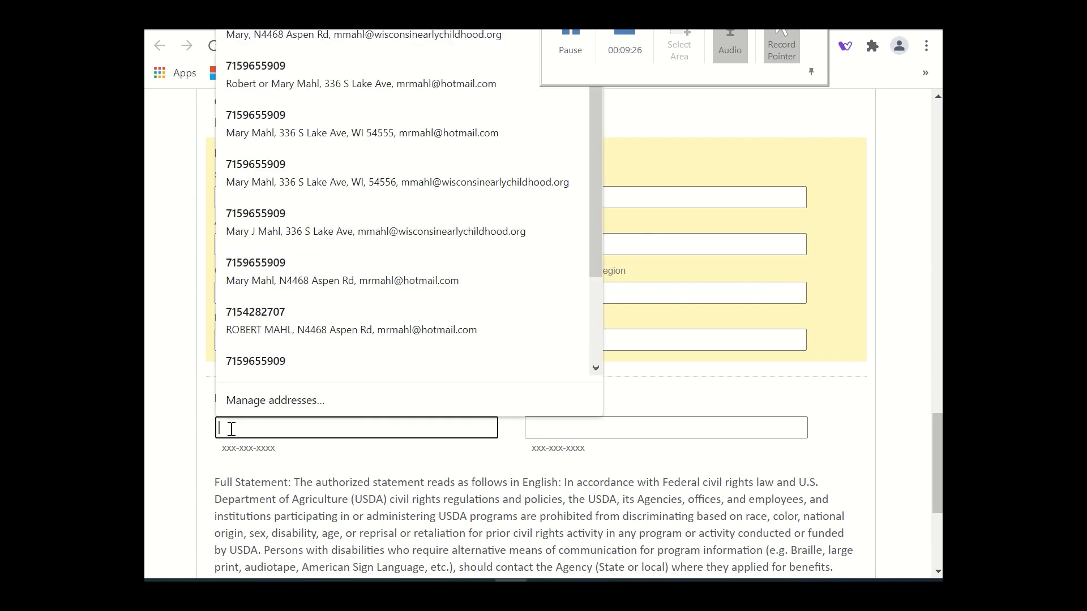
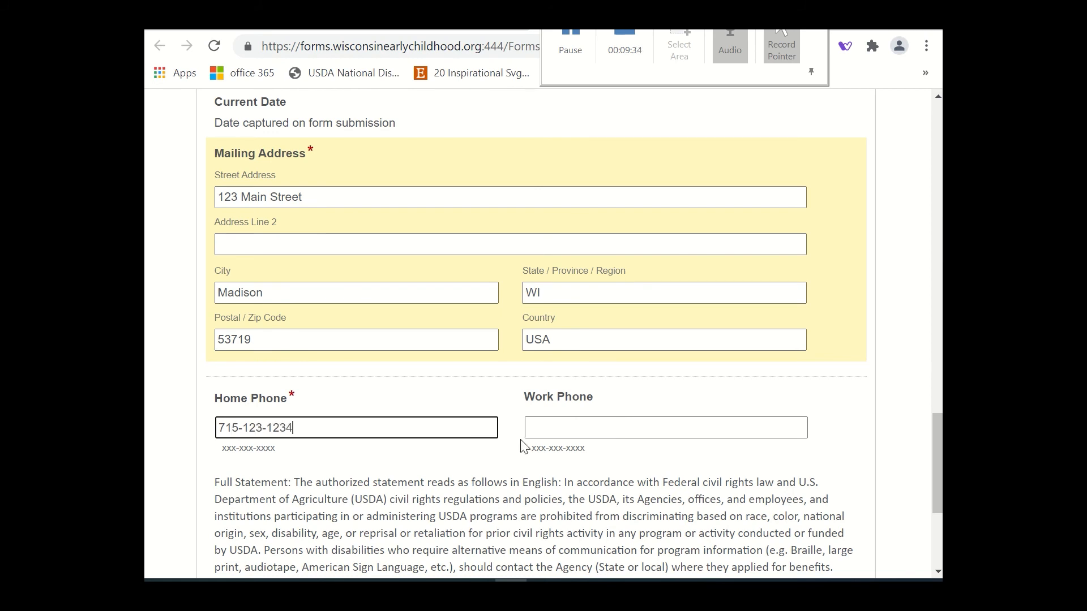
Enter the parent's work phone number in the xxx-xxx-xxxx format.
click(554, 427)
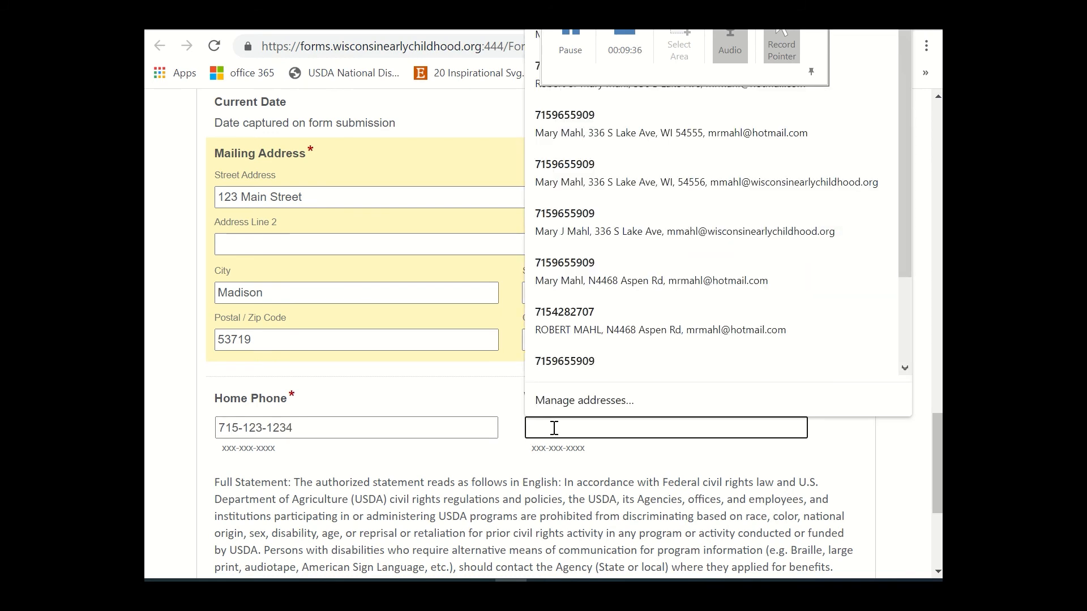
text(123)
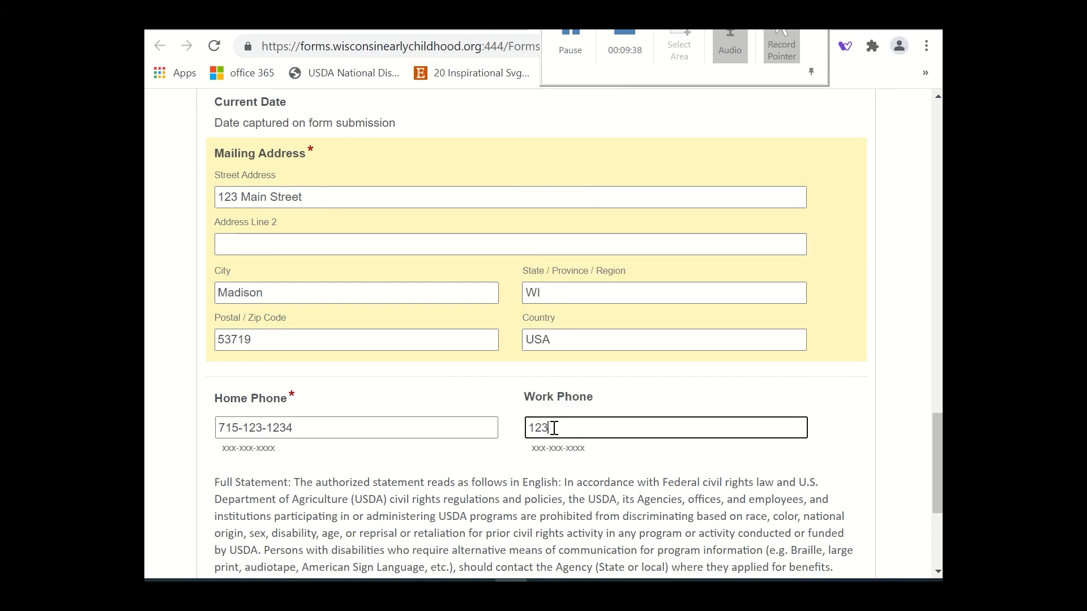
text(-123-1234)
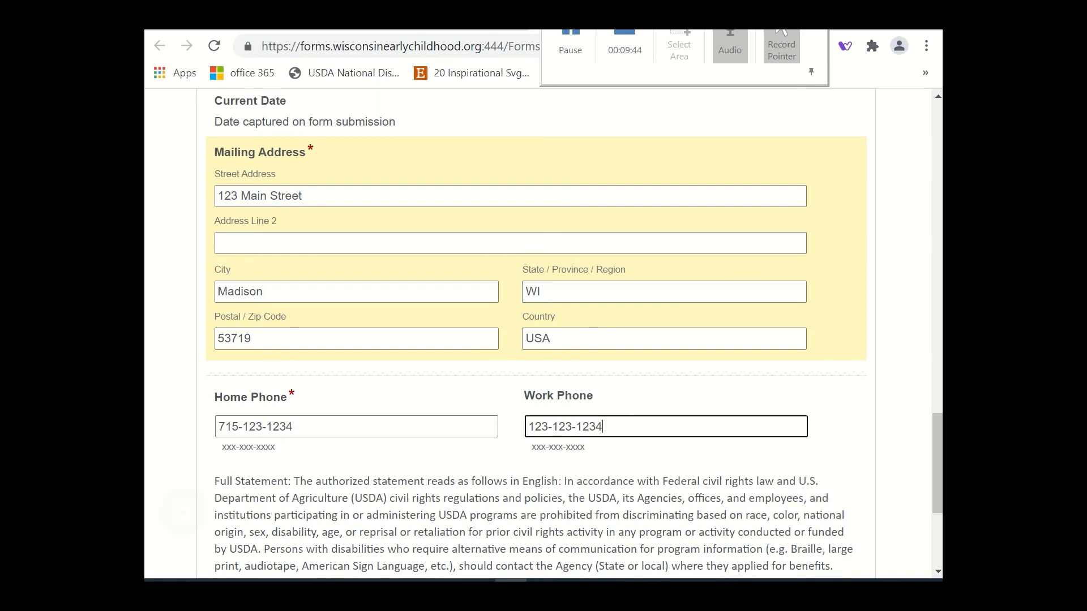
Submit the completed child enrollment form instead of saving it as a draft.
scroll(853, 357, down, 3)
click(869, 318)
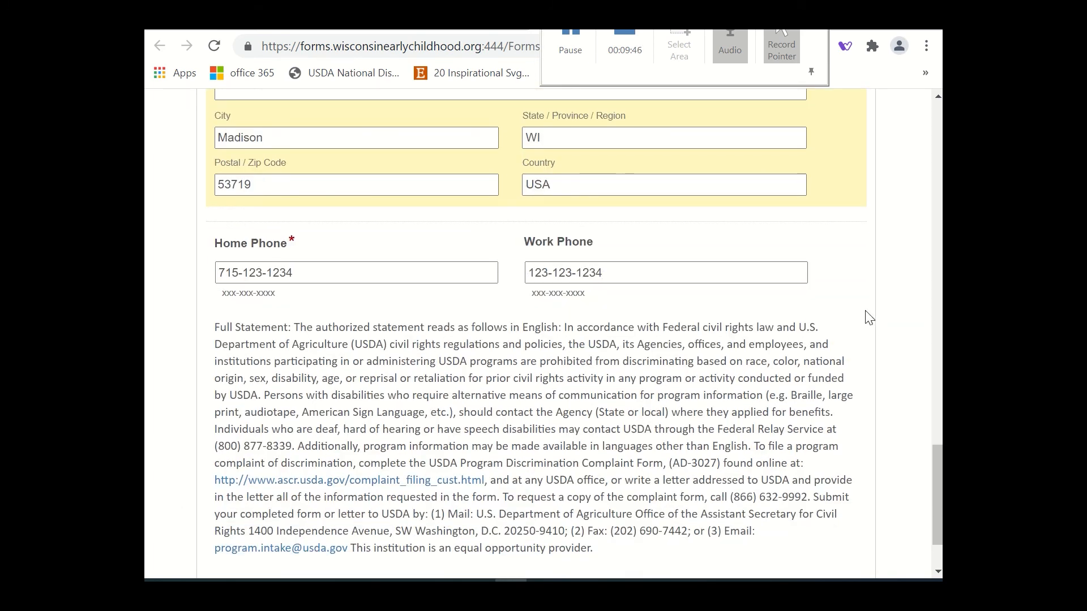
scroll(868, 318, down, 2)
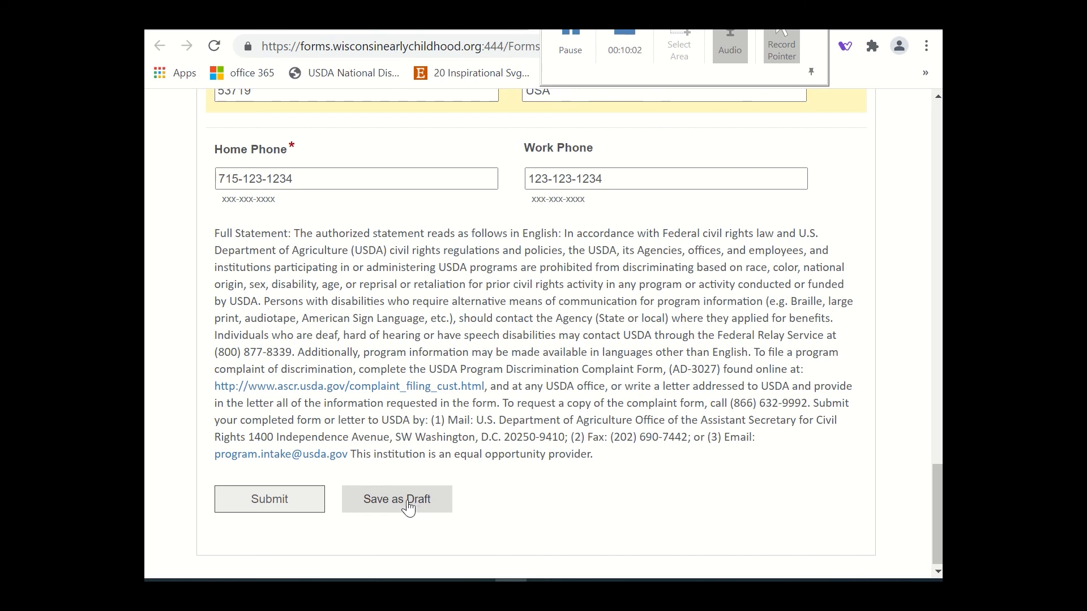
click(277, 509)
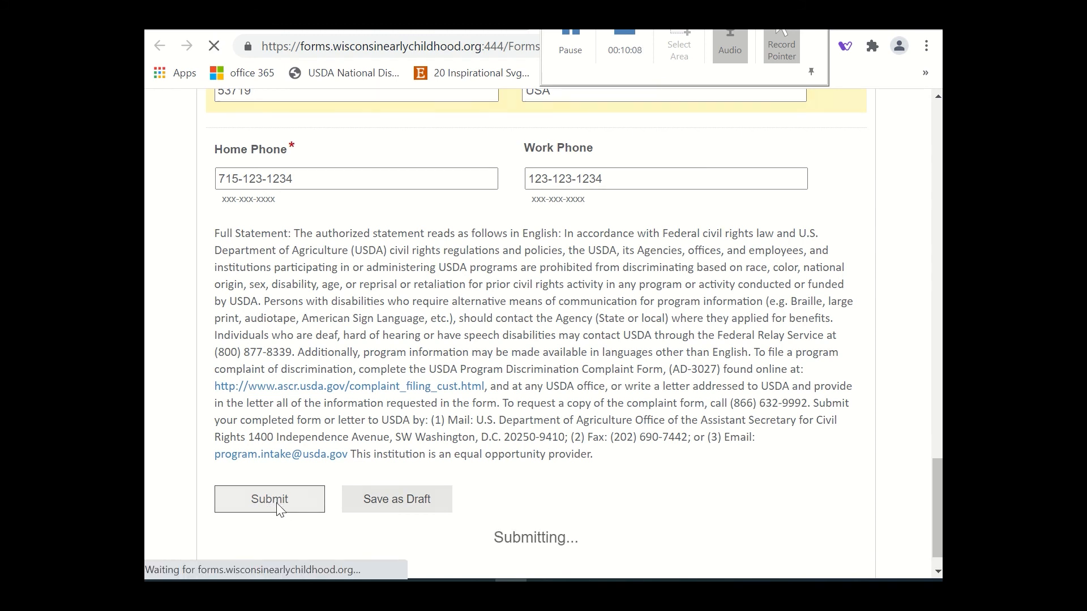